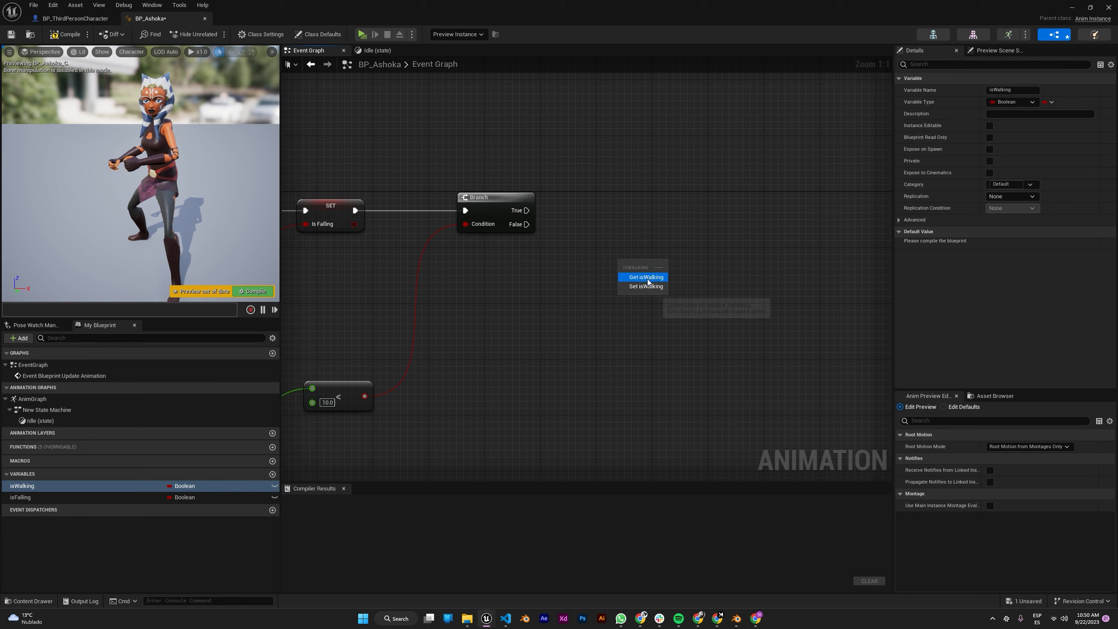
- Place two Set isWalking nodes beside the Branch, the upper one unchecked and the lower one set to true
click(645, 285)
key(ctrl+d)
drag(668, 215, 648, 197)
click(641, 200)
click(663, 281)
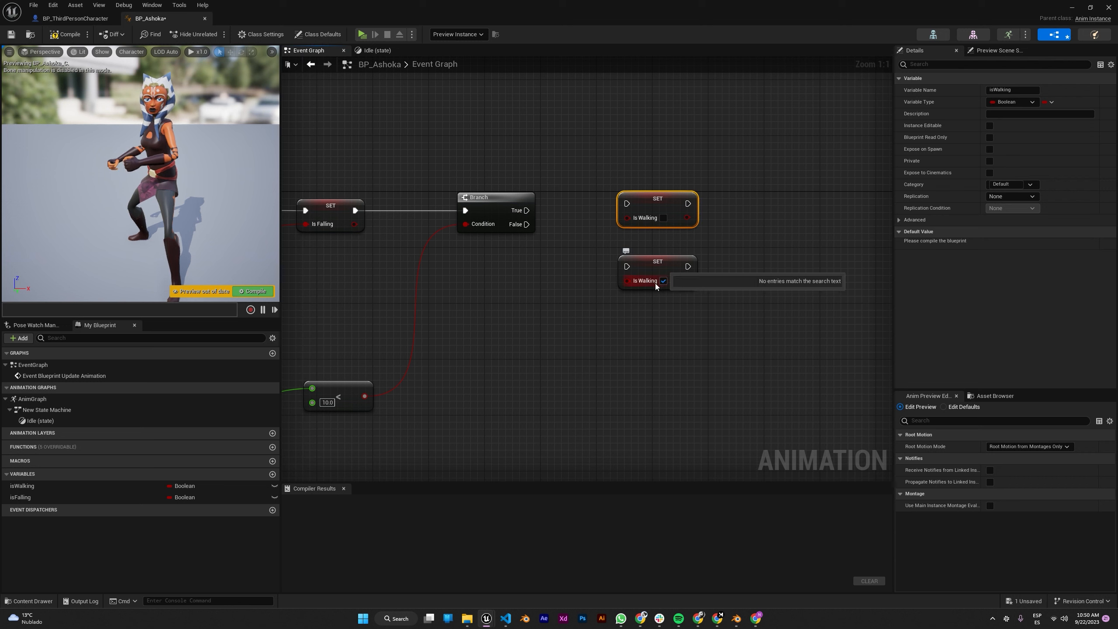
- Wire the Branch's False output to the true isWalking setter and True to the unchecked one, then save and compile the blueprint
drag(527, 224, 625, 266)
drag(621, 206, 625, 203)
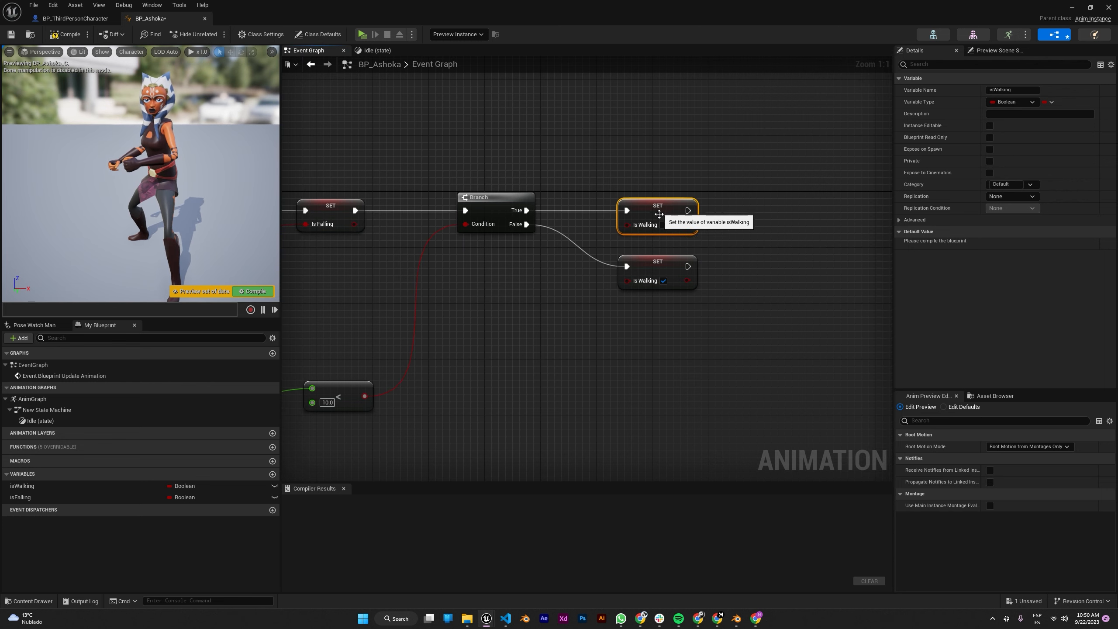
key(ctrl+s)
scroll(729, 322, down, 4)
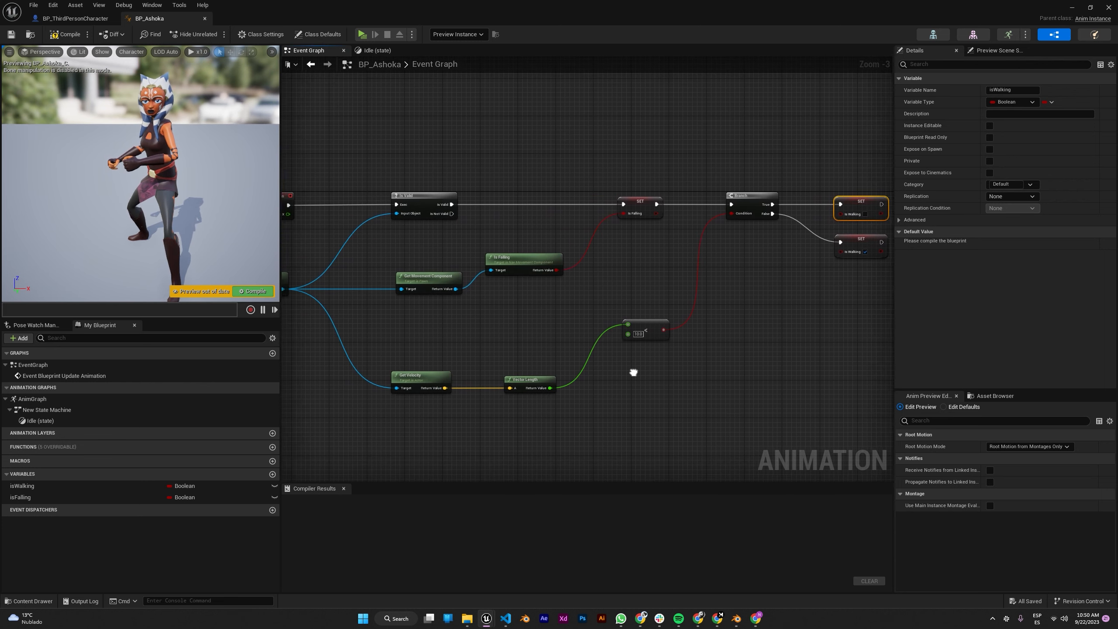
right_drag(634, 374, 669, 354)
scroll(624, 258, down, 1)
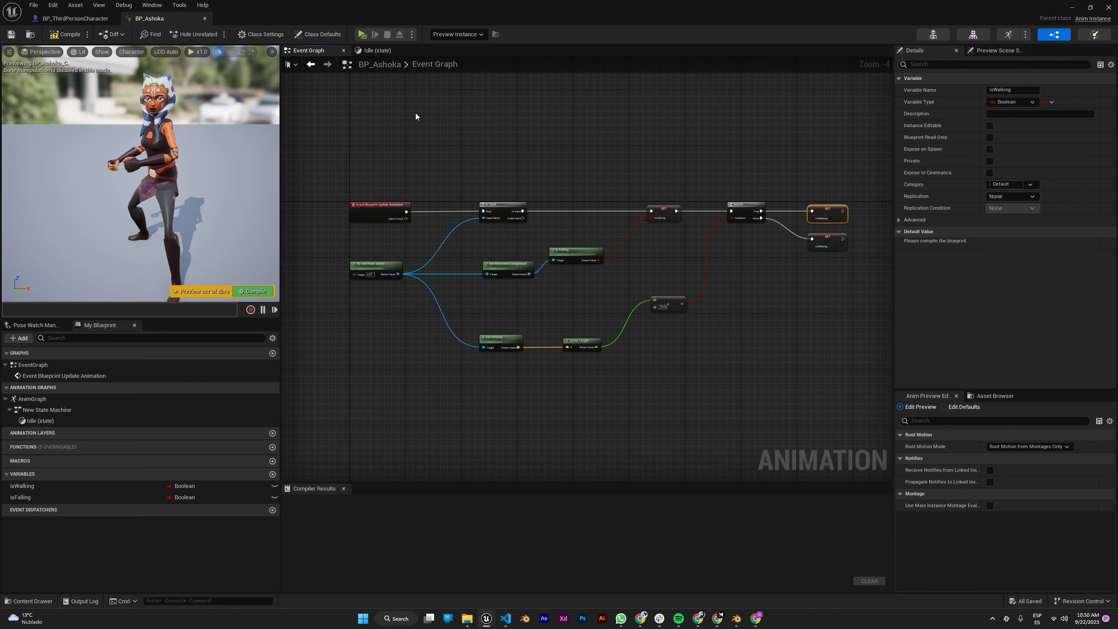
key(F7)
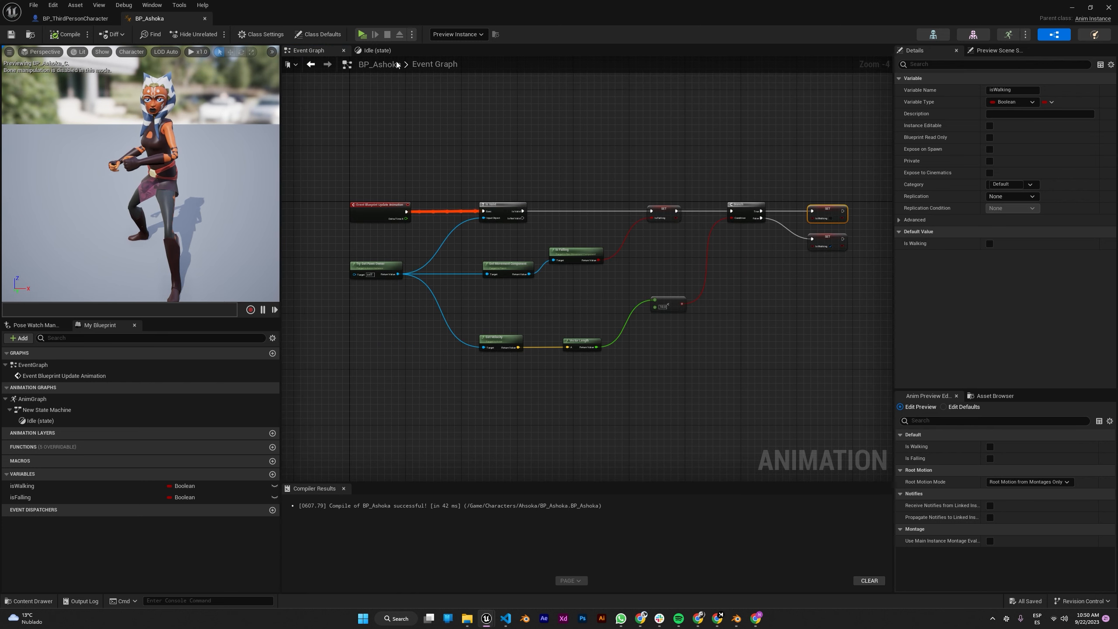
- Open the New State Machine graph containing the Idle state
click(379, 51)
click(497, 66)
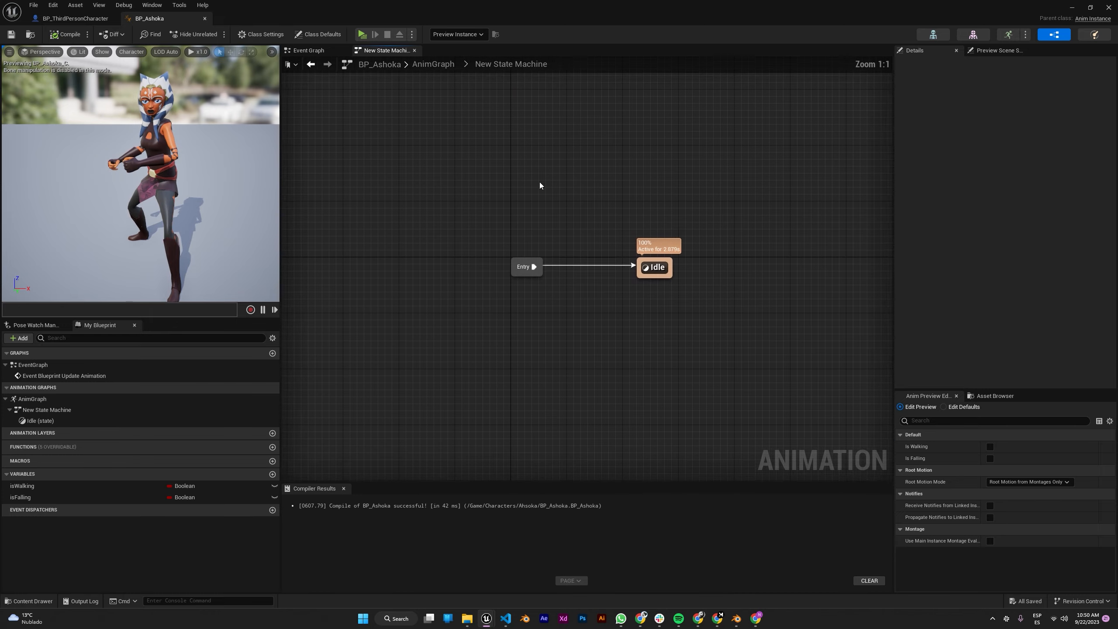
right_drag(709, 264, 599, 296)
- Rename the sword run animation in Ahsoka's Animations folder to Run
key(ctrl+space)
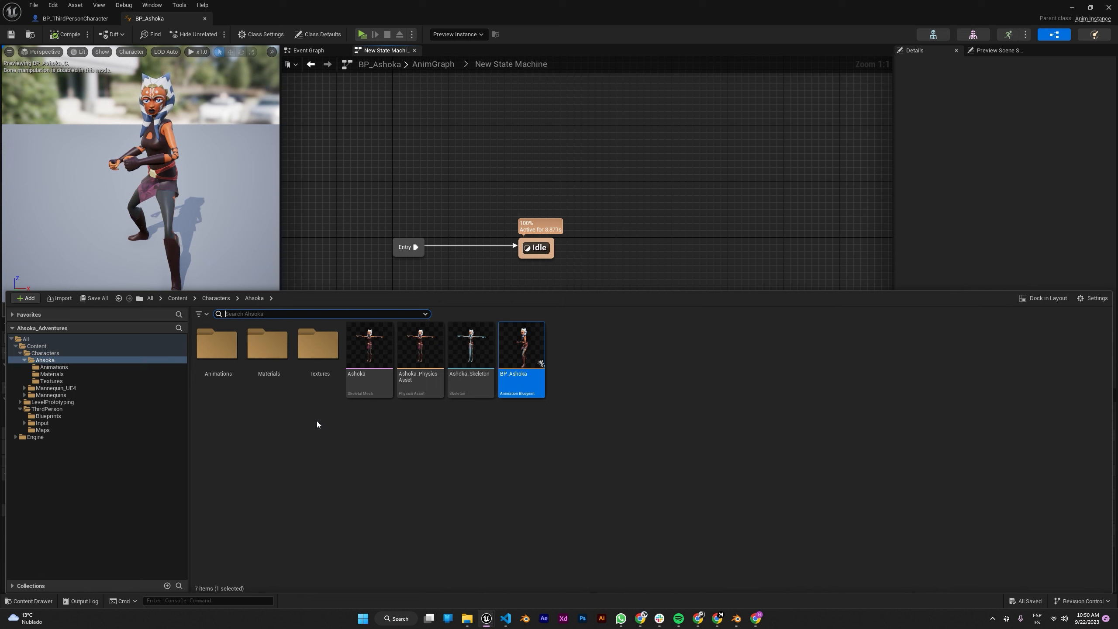
double_click(217, 346)
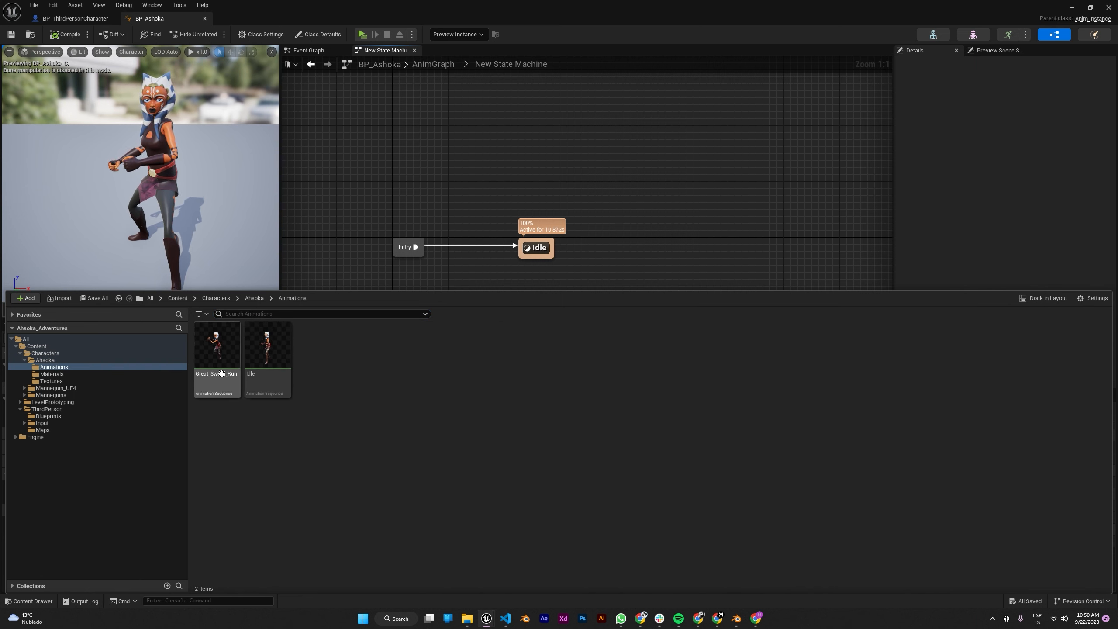
right_click(216, 365)
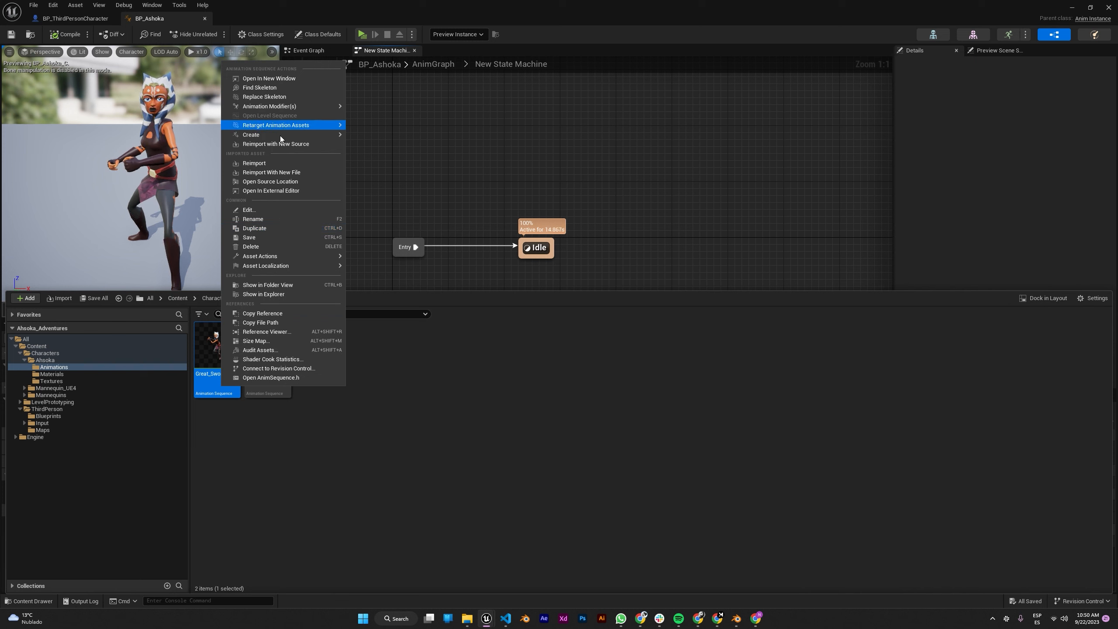
click(293, 219)
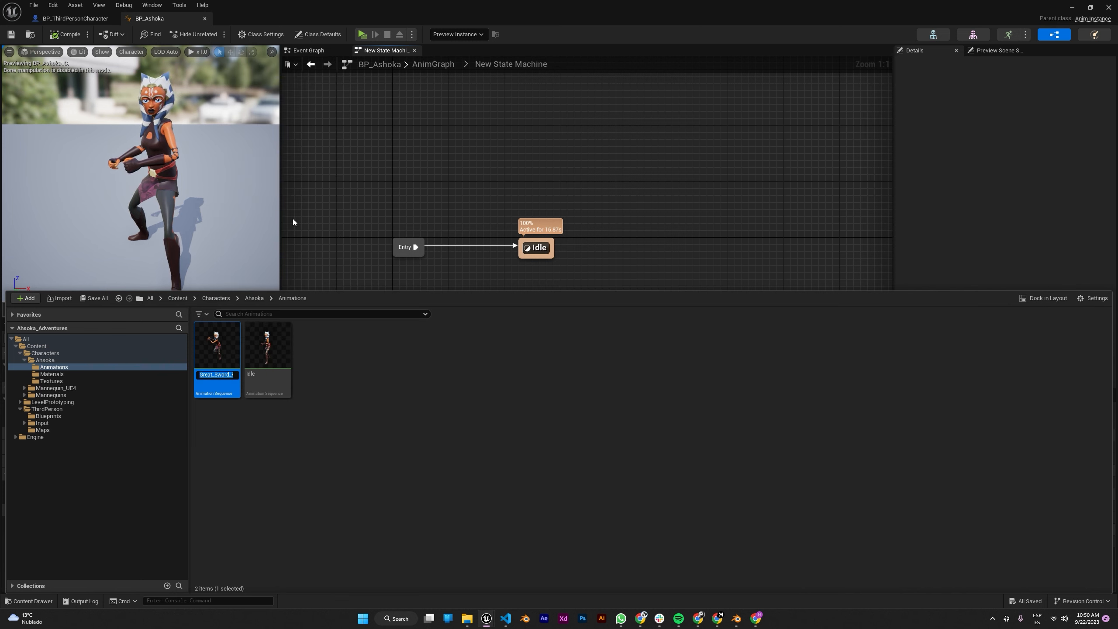
text(Run)
key(Return)
- Add the Run animation as a state to the state machine and create a transition from Idle to Run
drag(267, 348, 663, 248)
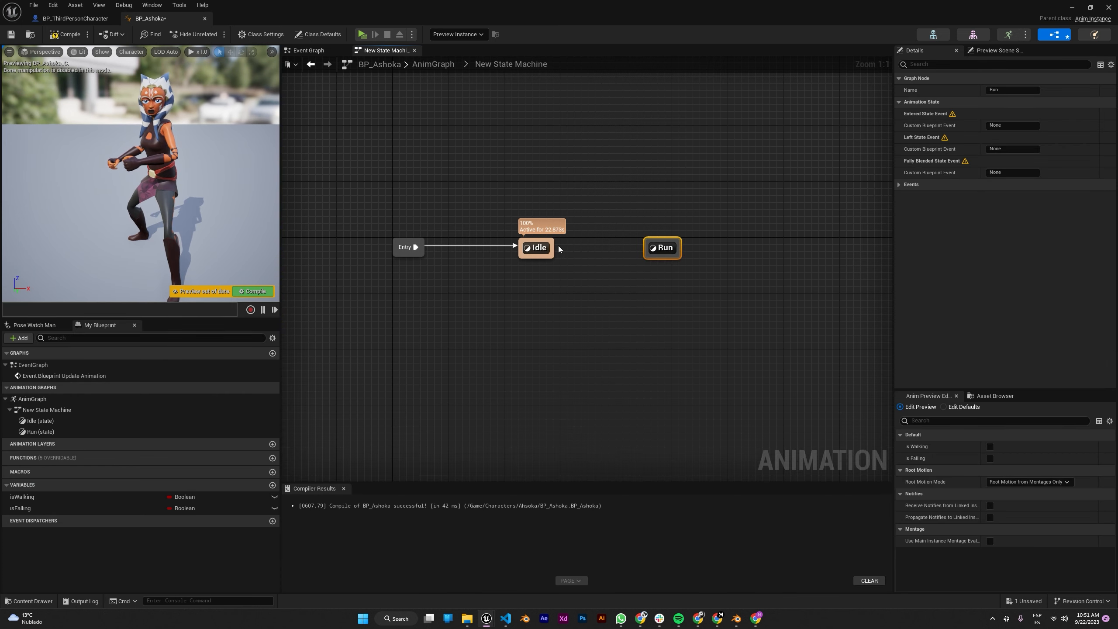
drag(554, 250, 648, 251)
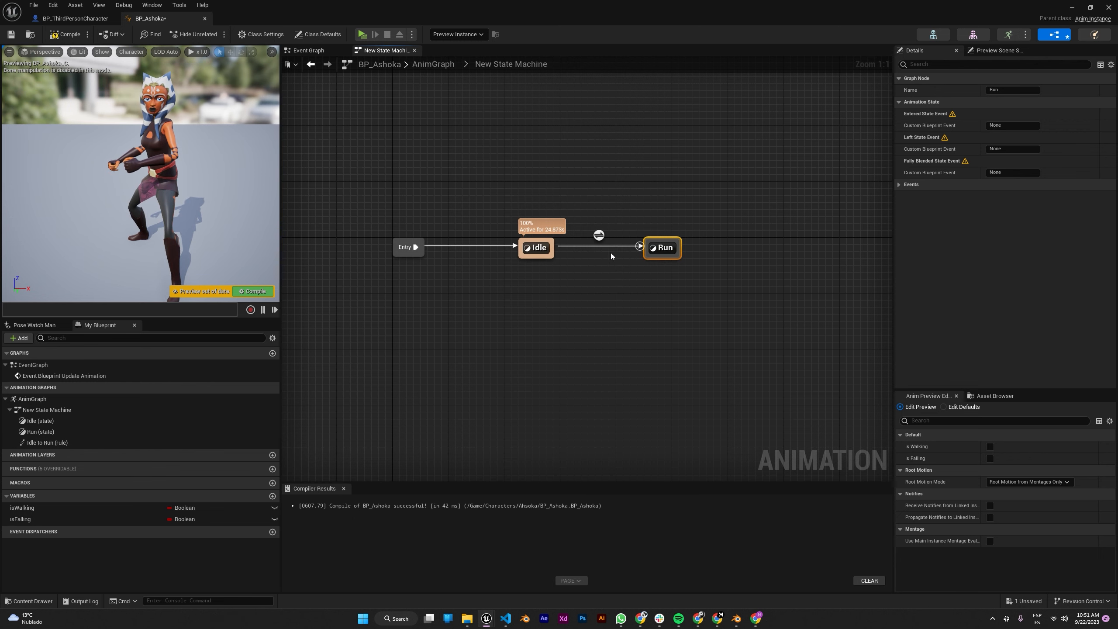
- Inspect the Run state's sequence player for its Loop Animation setting and return to the state machine
double_click(663, 248)
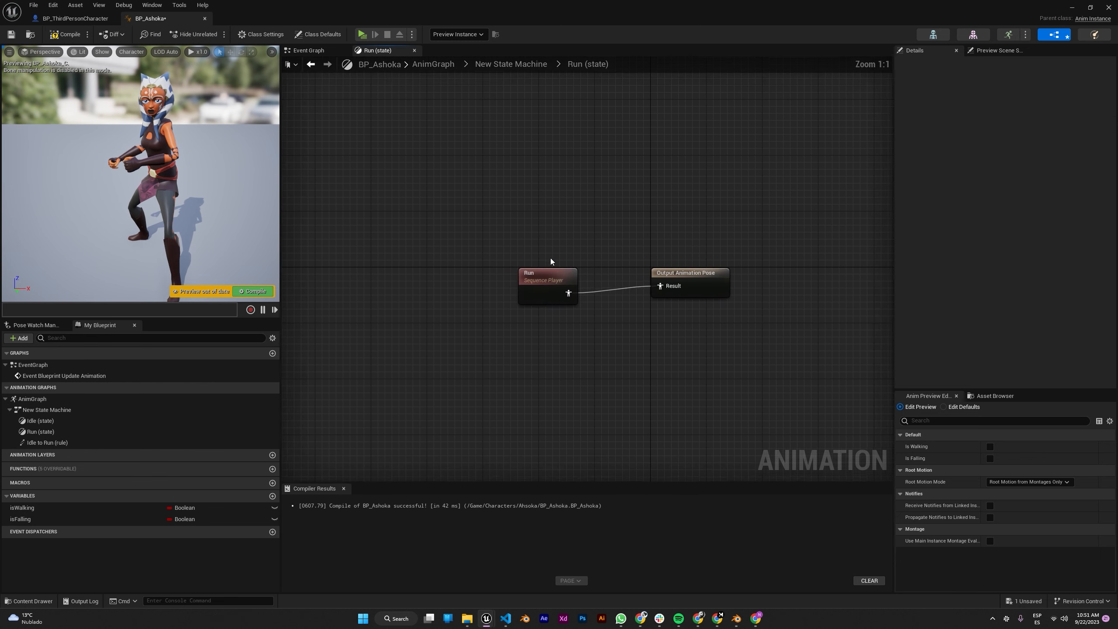
click(990, 267)
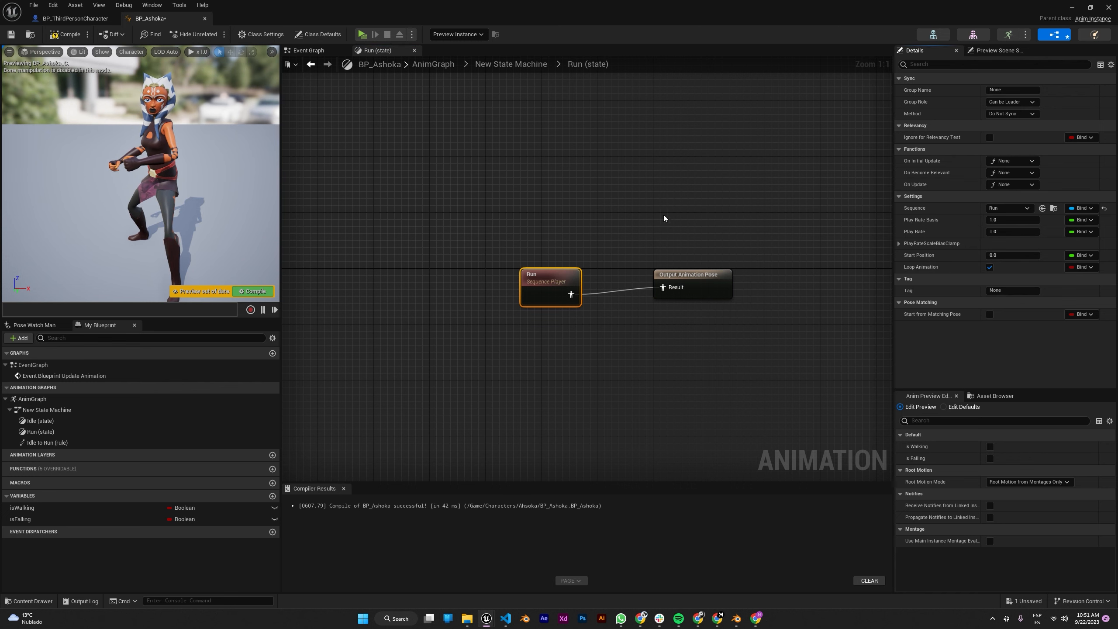
click(529, 68)
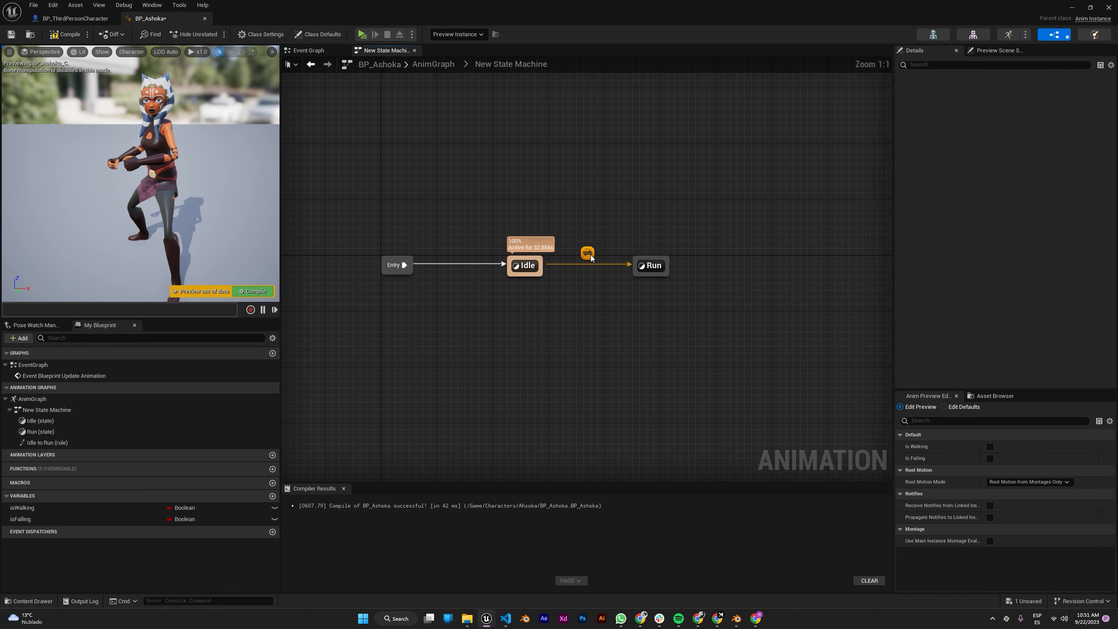
- Drive the Idle to Run rule's Can Enter Transition with the isWalking variable and save the blueprint
double_click(588, 253)
drag(152, 507, 596, 287)
click(466, 292)
key(ctrl+s)
- Create a transition from Run back to Idle and place an isWalking getter in its rule graph
click(511, 63)
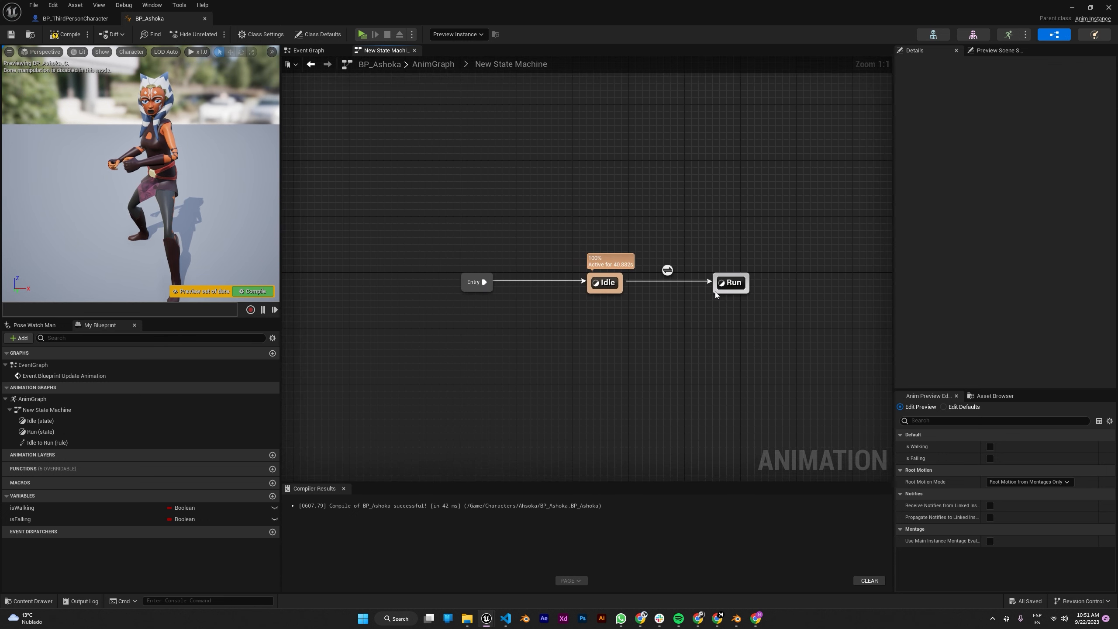
drag(714, 290, 605, 282)
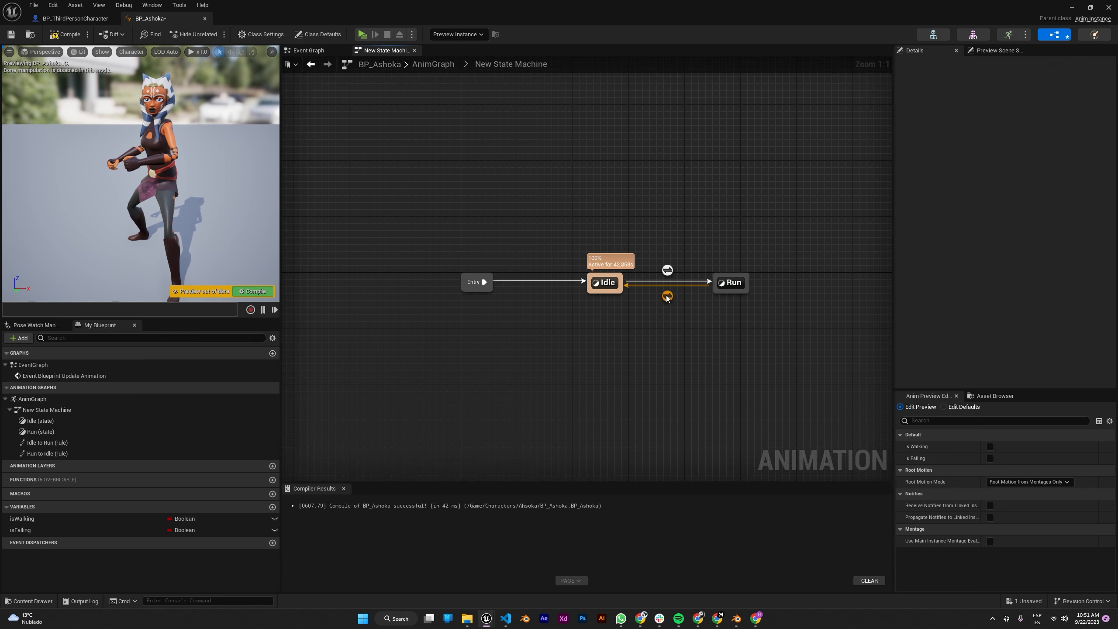
double_click(667, 295)
drag(21, 518, 476, 294)
click(413, 273)
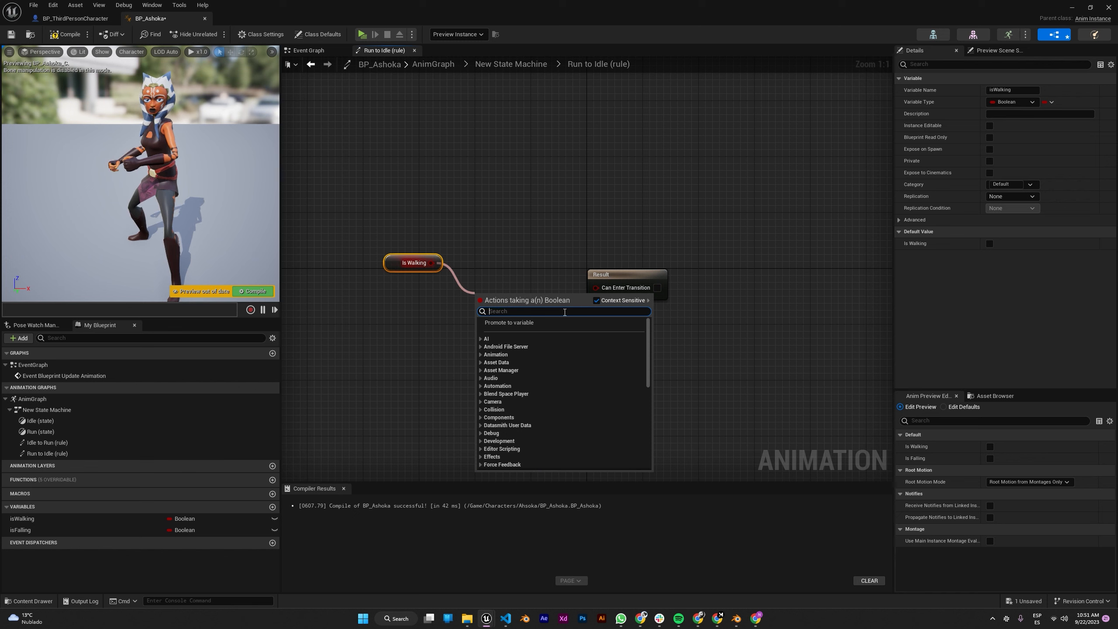
- Negate isWalking with a NOT Boolean node, connect it to Can Enter Transition, and compile and save the blueprint
text(not bool)
key(Return)
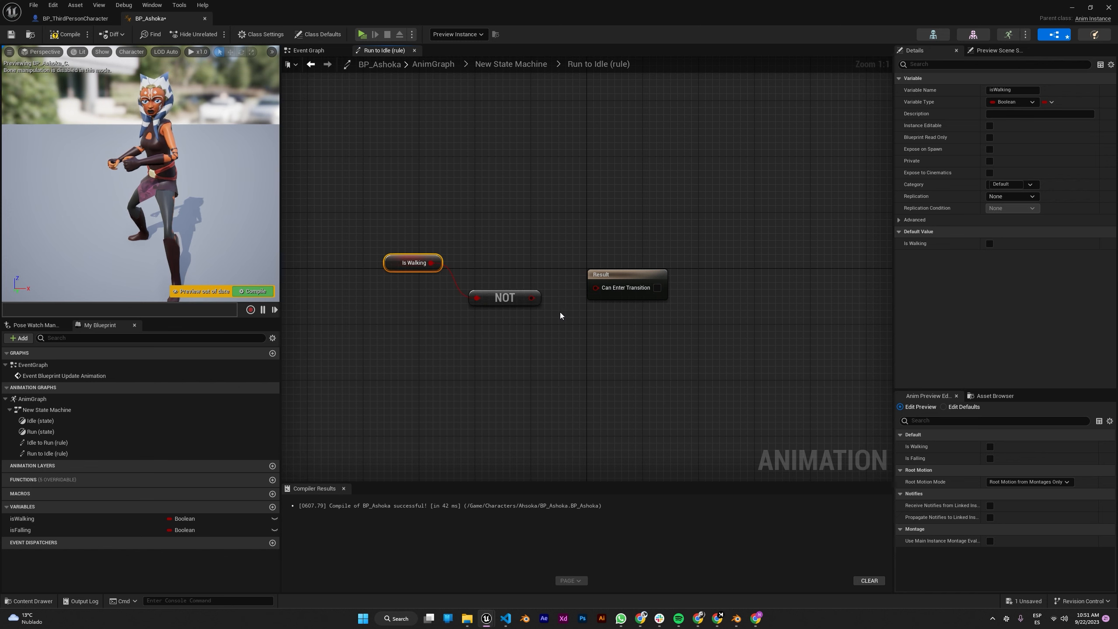
drag(532, 298, 596, 287)
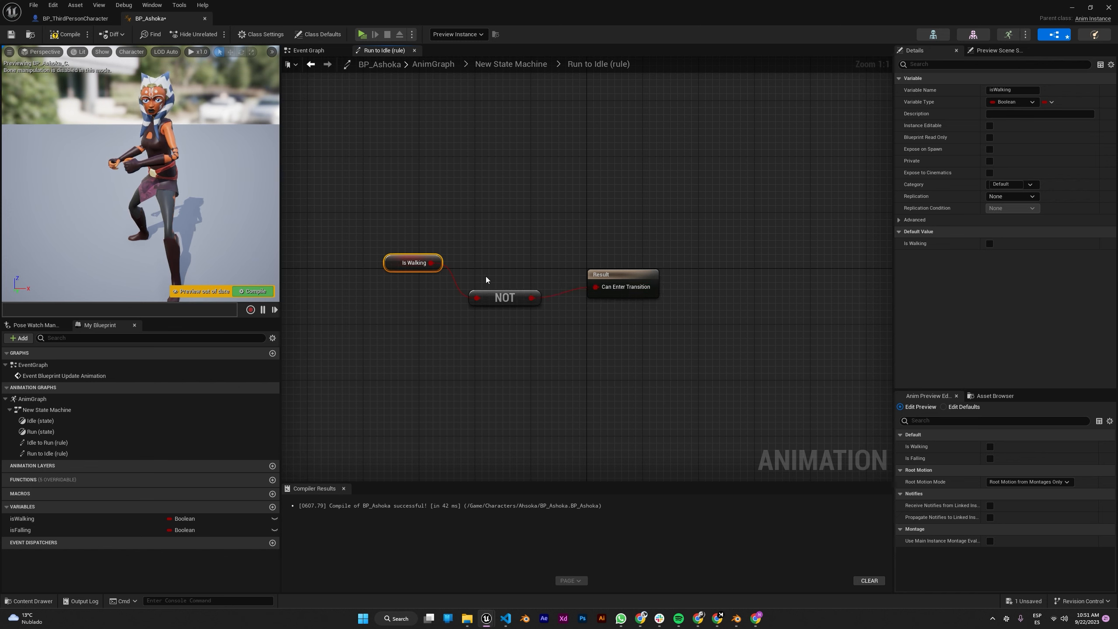
click(267, 294)
click(391, 335)
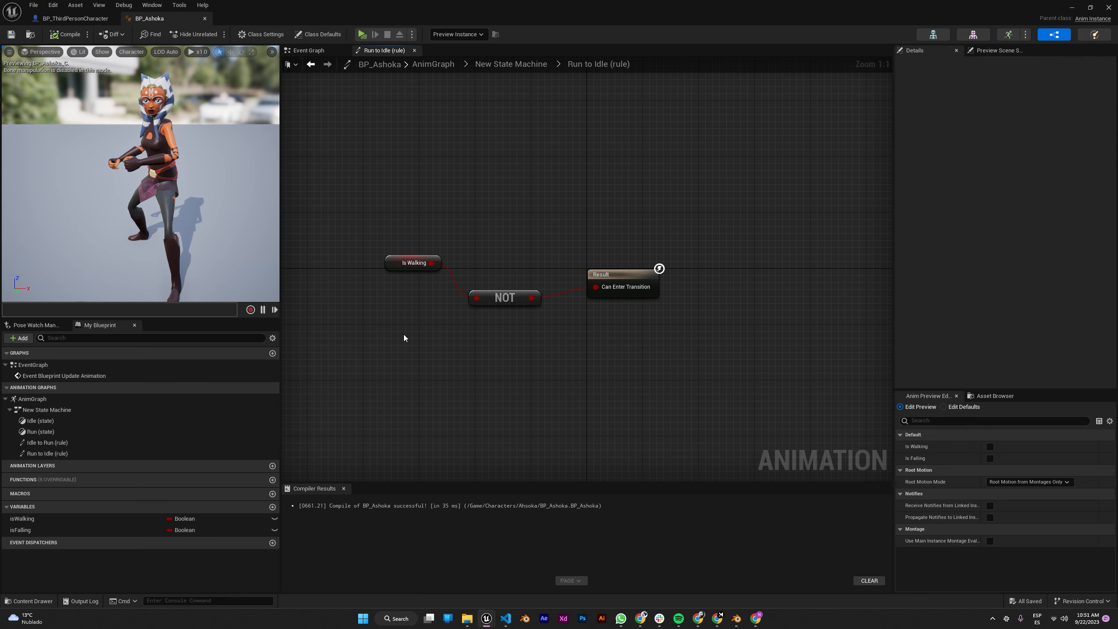
- Play the game preview and move the character sideways to test the switching between idle and run animations
key(alt+p)
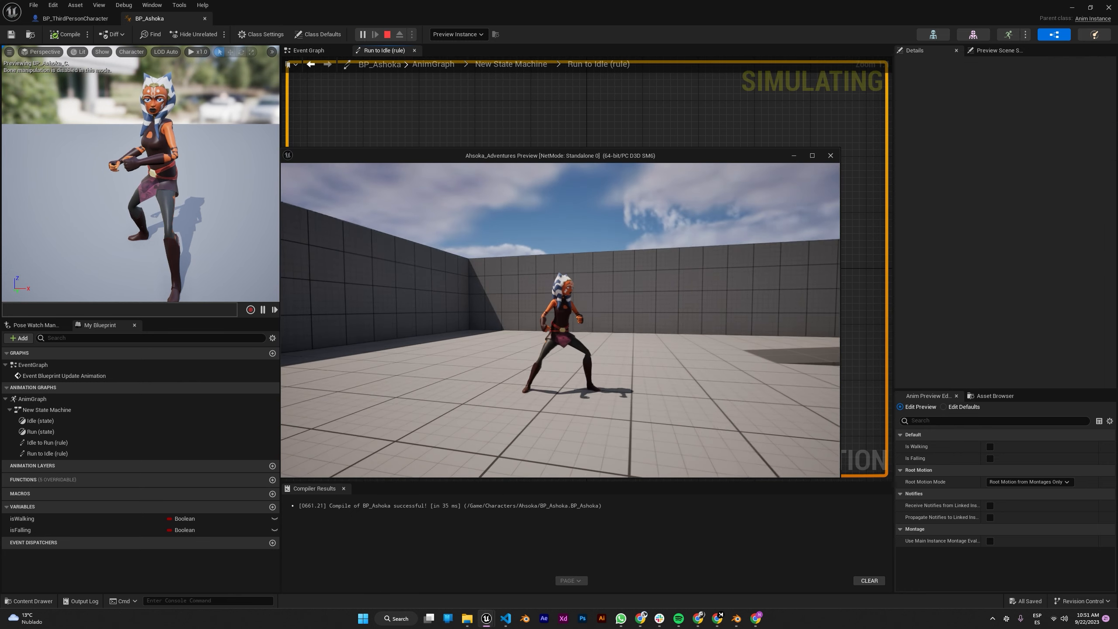
key(d)
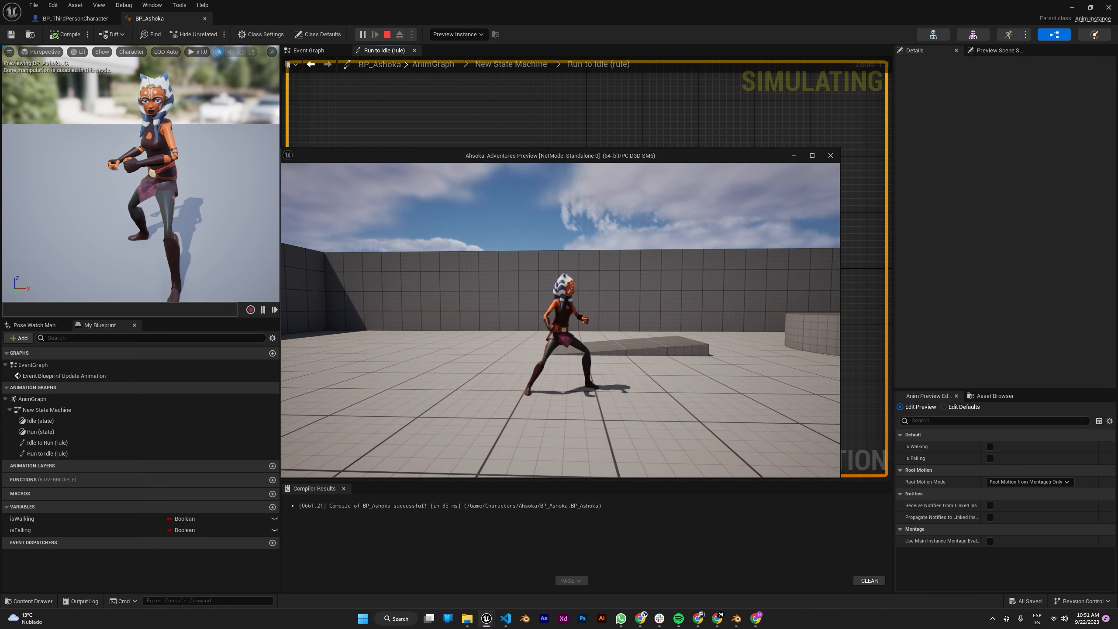
key(d)
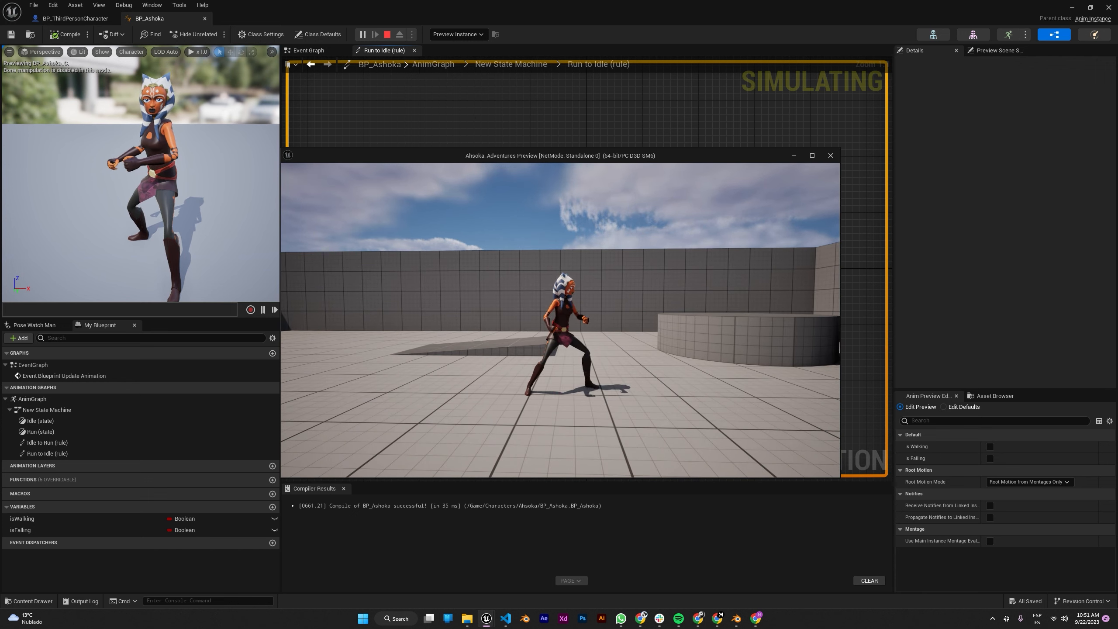
key(d)
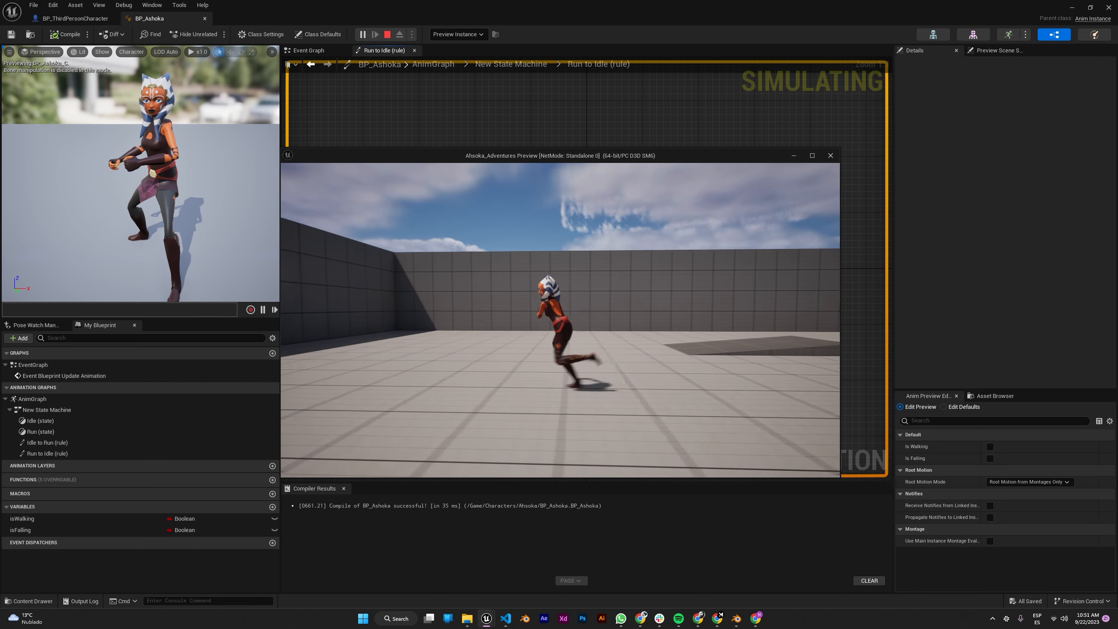
key(d)
key(d)
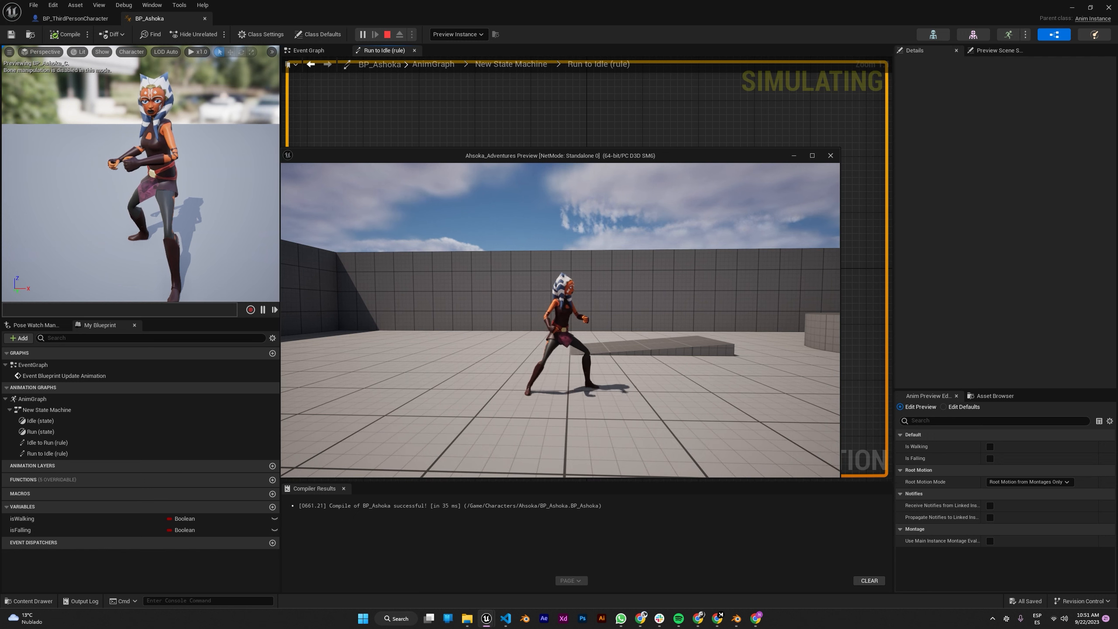
key(a)
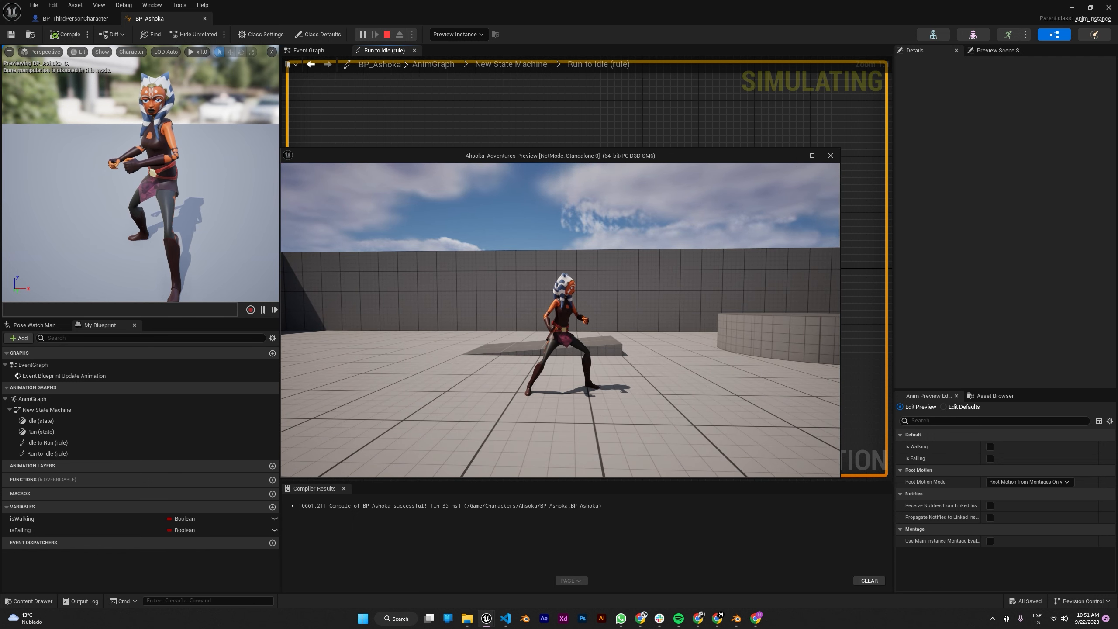
key(a)
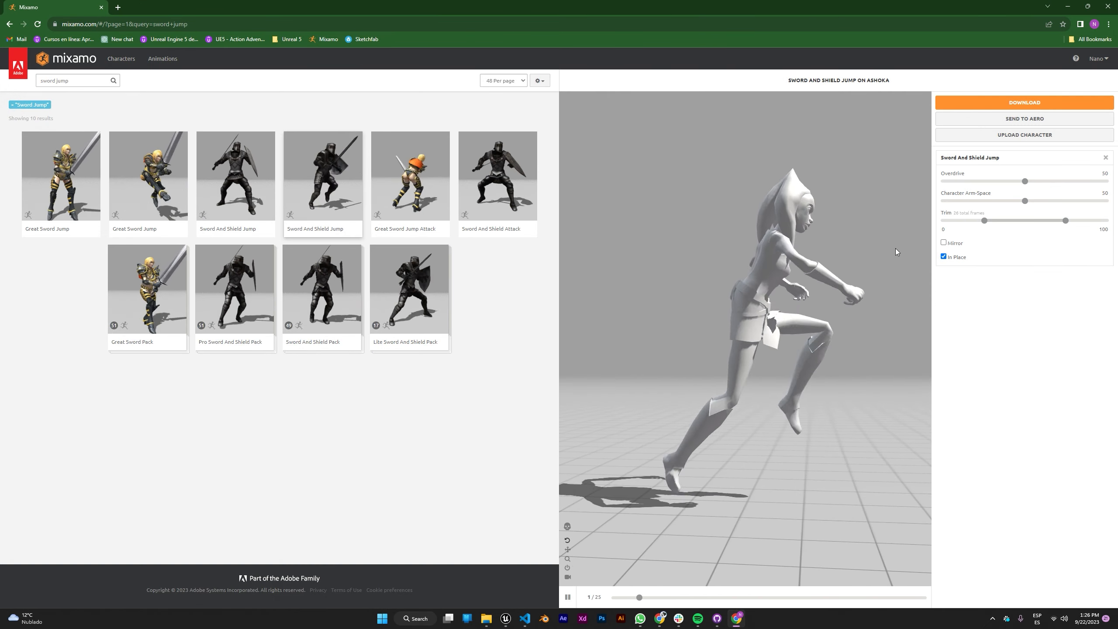
- In Mixamo, download the Sword And Shield Jump animation as FBX Binary without skin
click(980, 102)
click(660, 140)
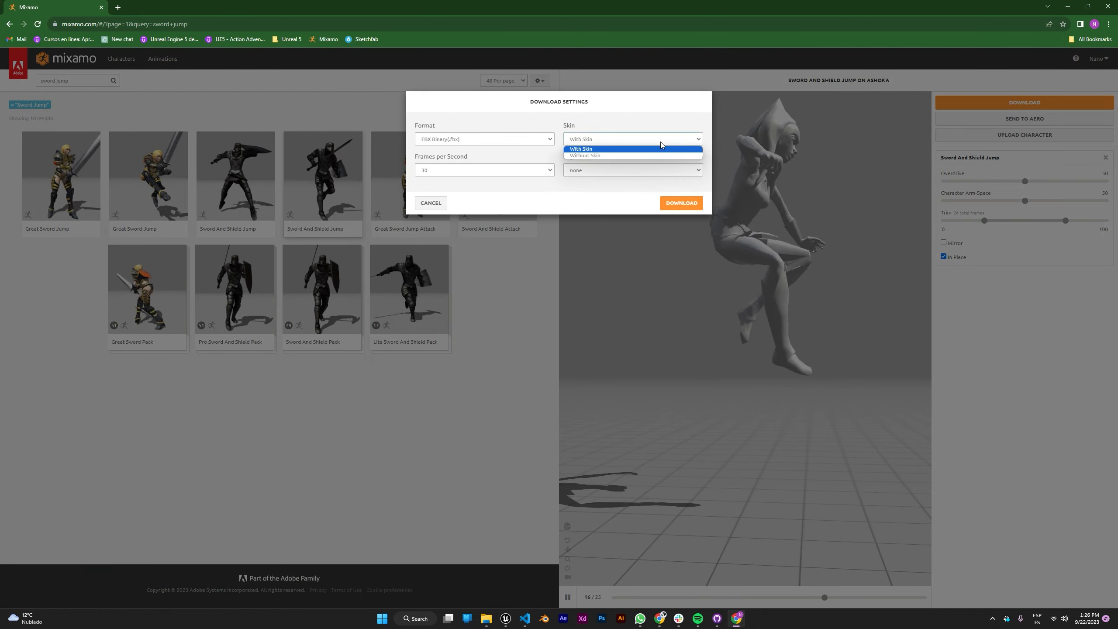
click(650, 155)
click(675, 203)
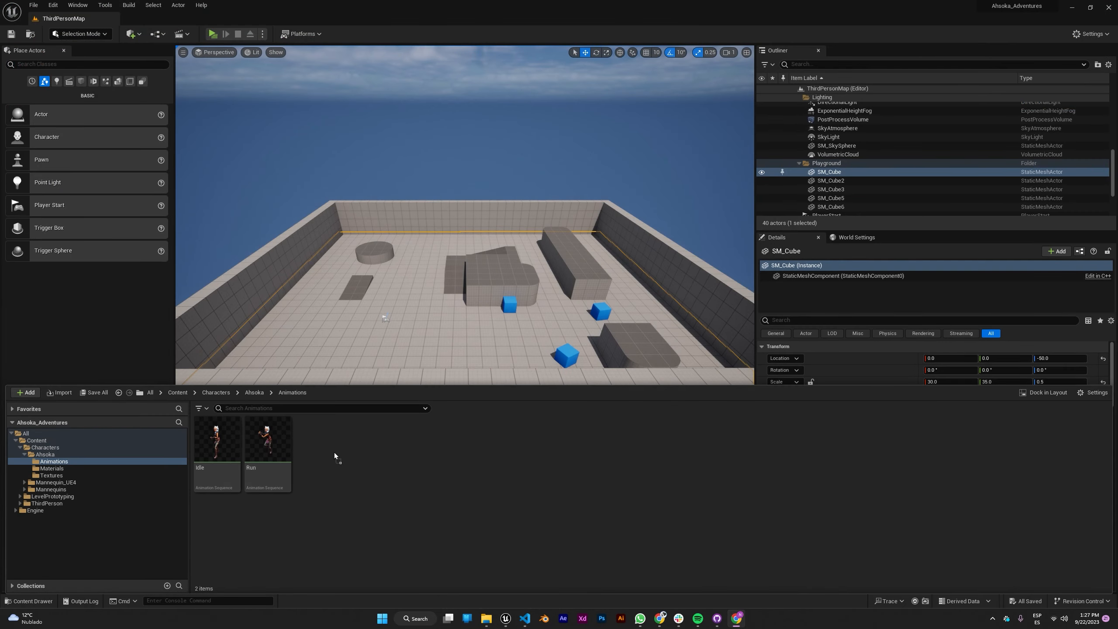
- In Unreal Editor, import the downloaded jump FBX into Ahsoka's Animations folder using Ashoka_Skeleton
drag(335, 457, 336, 458)
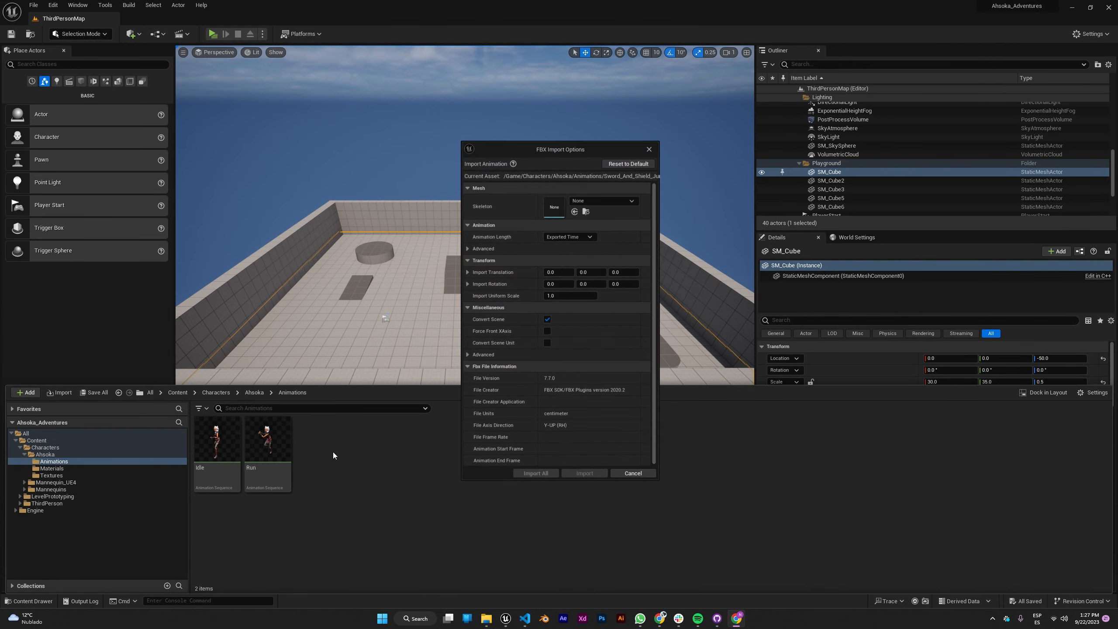
click(611, 201)
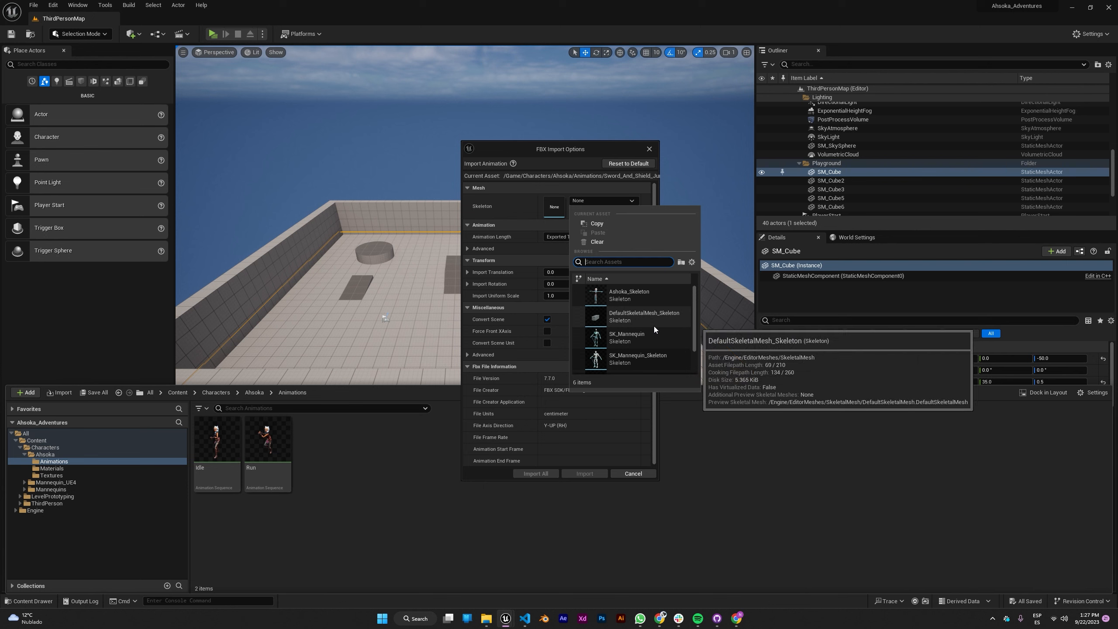
click(638, 294)
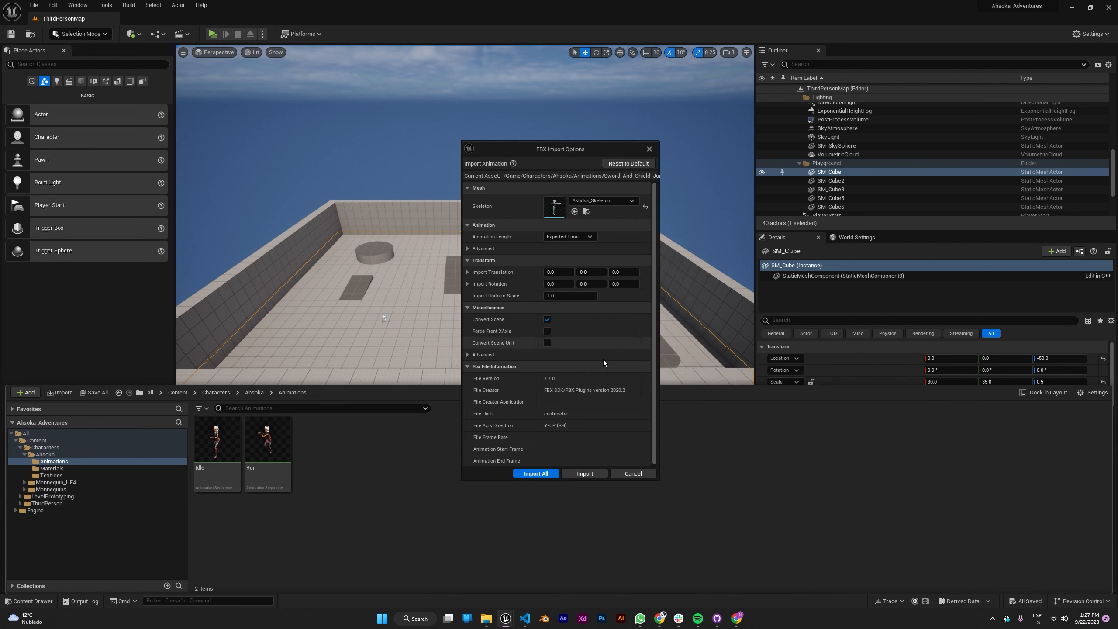
click(535, 474)
click(426, 462)
- Rename the imported Sword_And_Shield_Jump animation sequence in Ahsoka's Animations folder as Jump
key(ctrl+space)
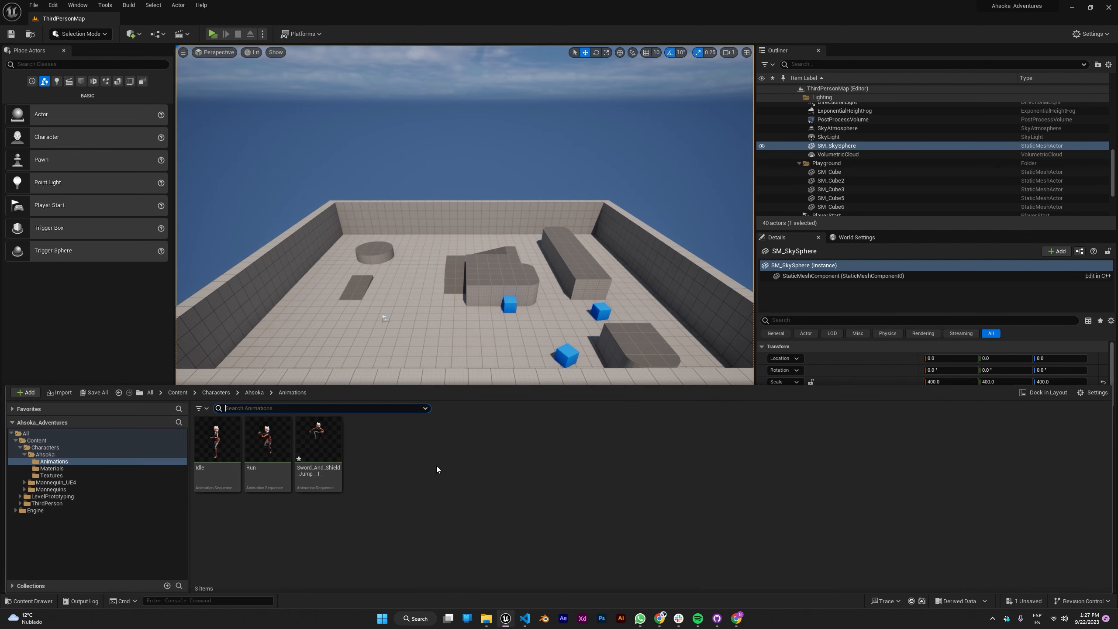
right_click(323, 478)
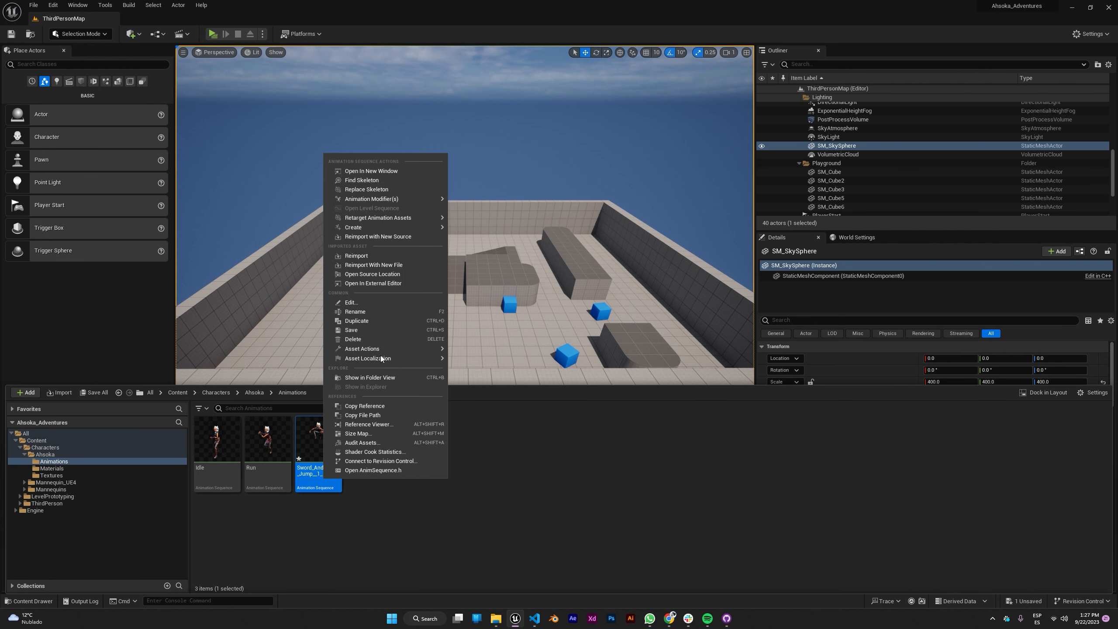
click(365, 311)
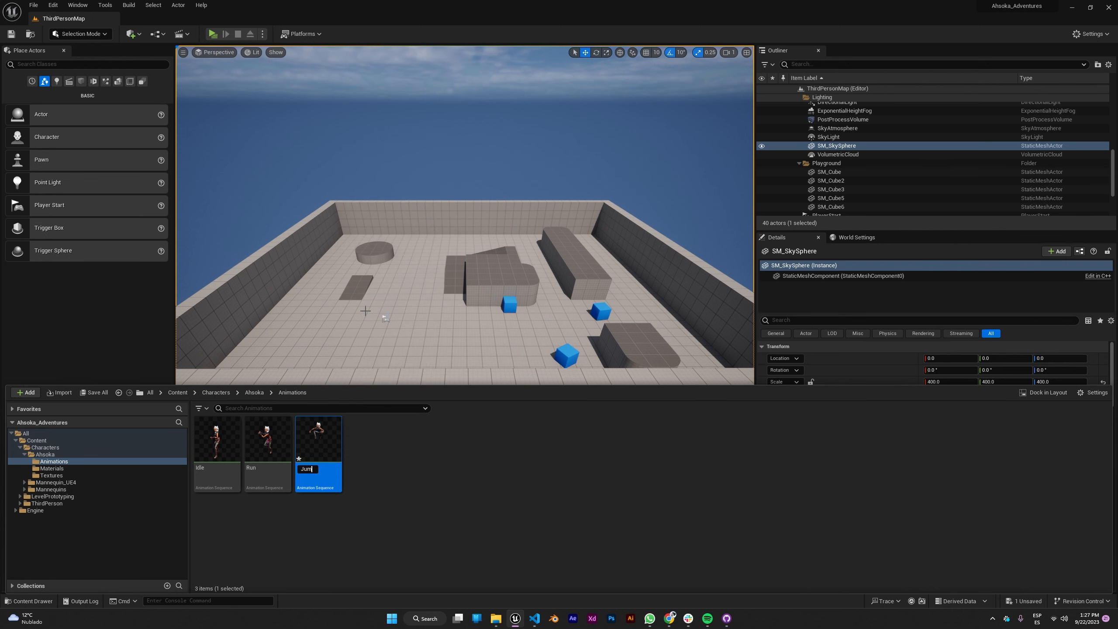
key(Return)
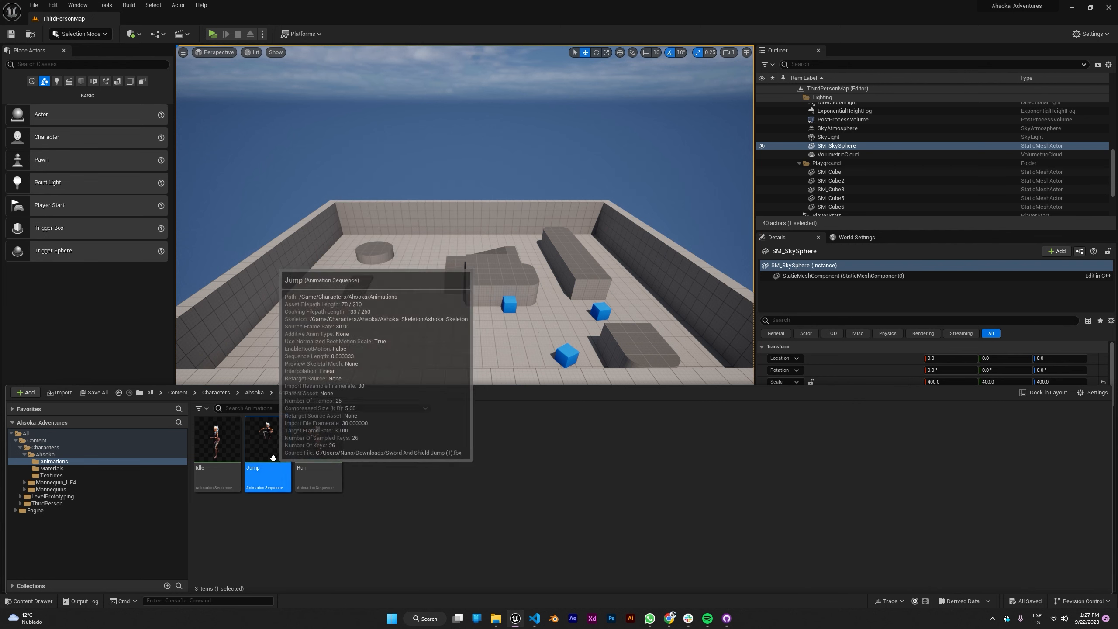
- Duplicate the Jump animation sequence and name the copy Jump_Fall
right_click(273, 458)
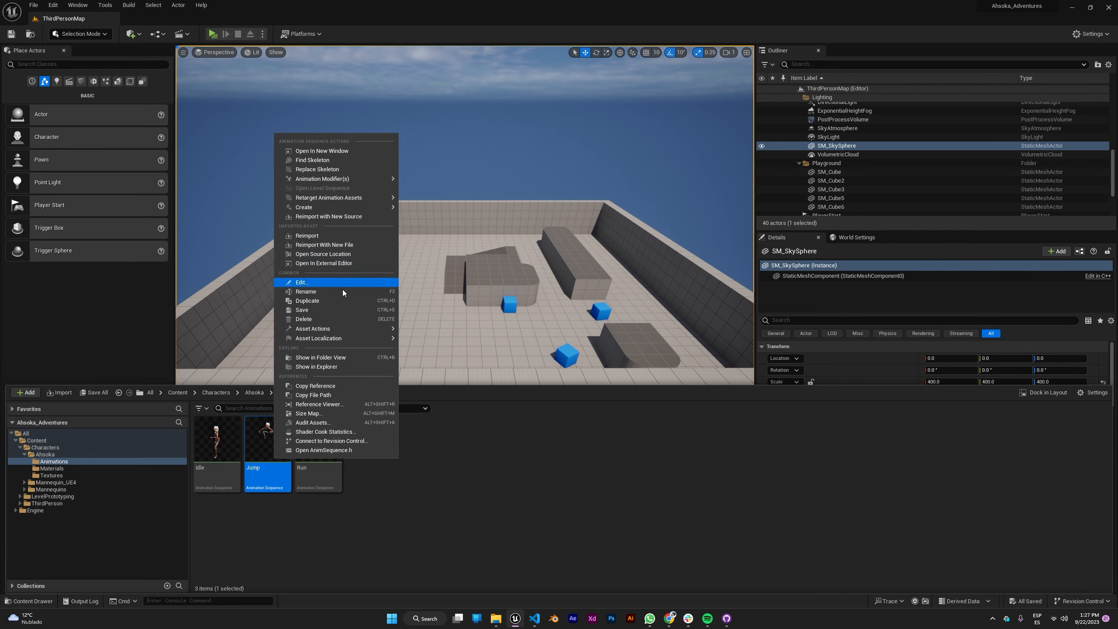
click(340, 300)
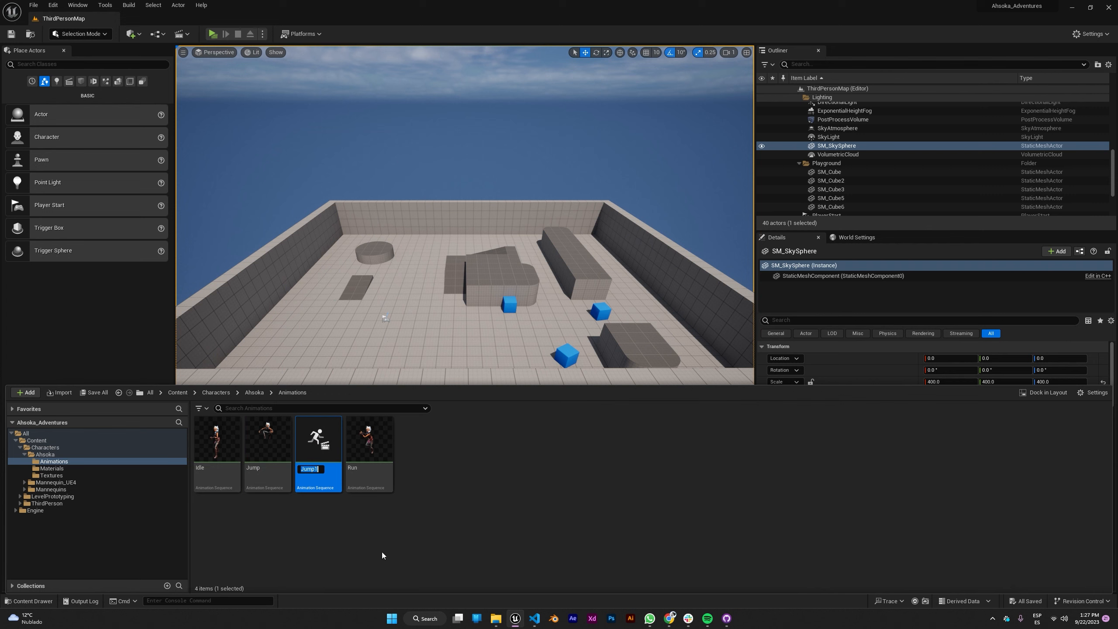
text(Fall)
key(Home)
text(Jumo)
key(BackSpace)
text(p_)
key(Return)
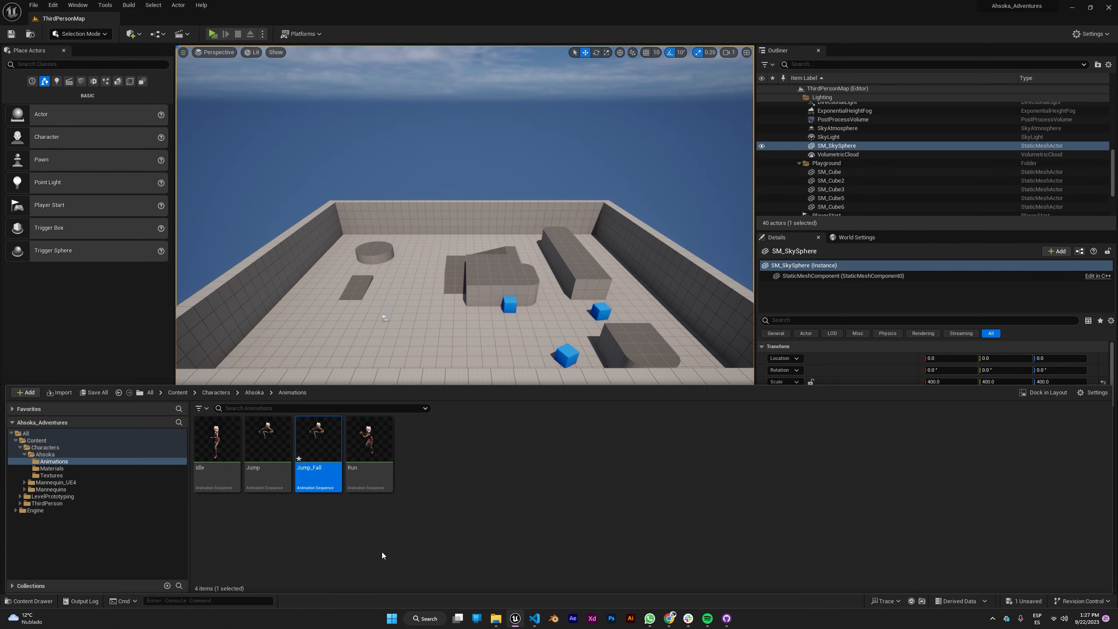
- Open the Jump animation sequence, inspect the character's airborne pose, and turn on EnableRootMotion
double_click(263, 452)
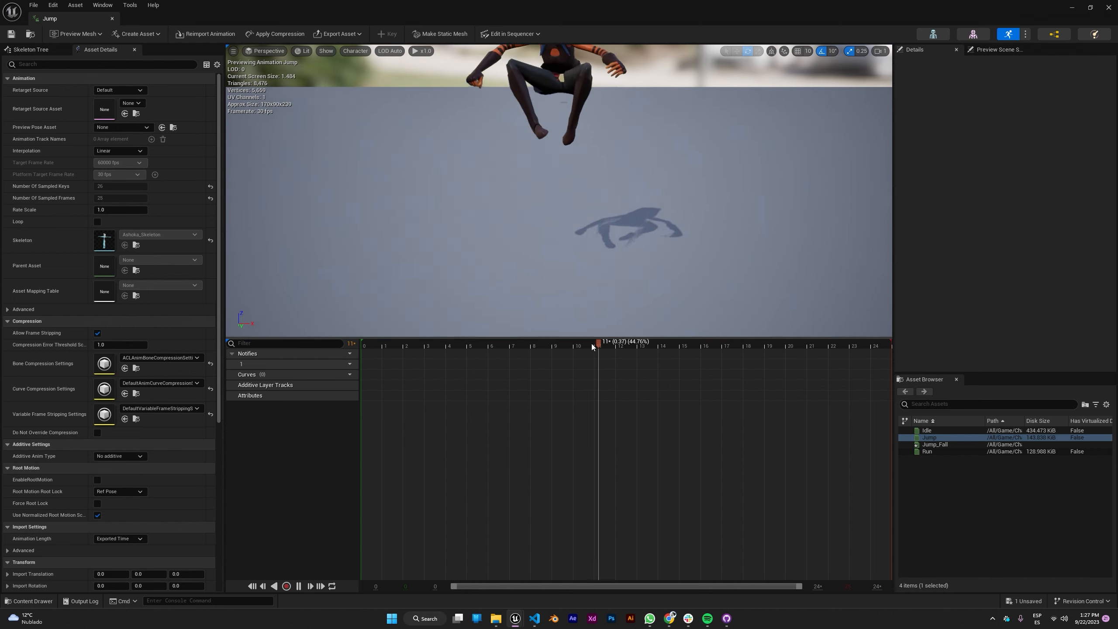
right_drag(590, 214, 634, 196)
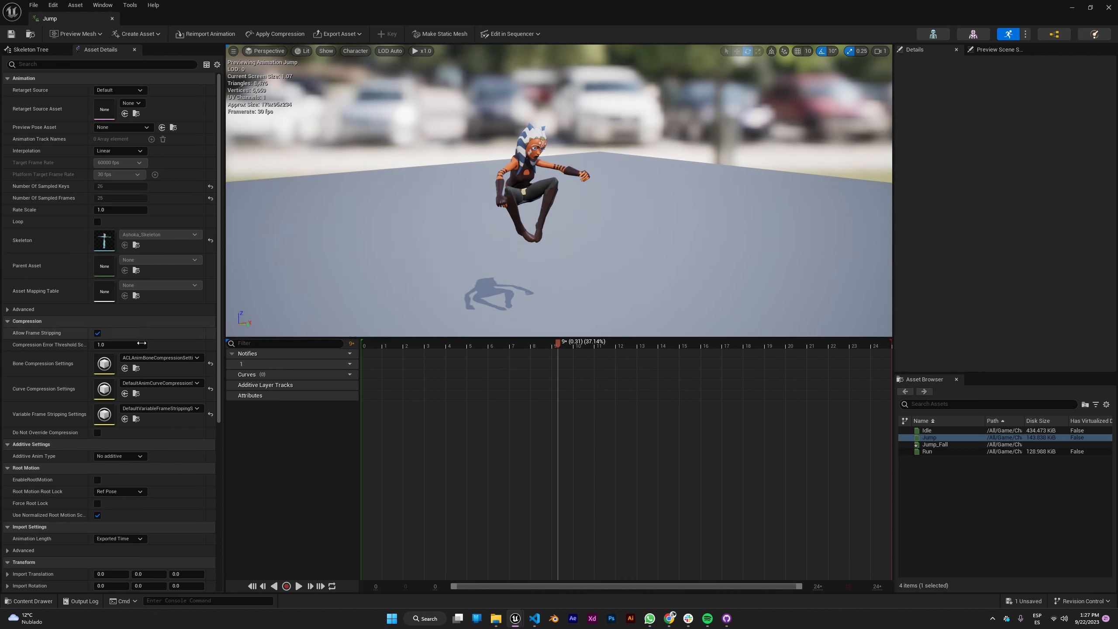
scroll(126, 426, down, 5)
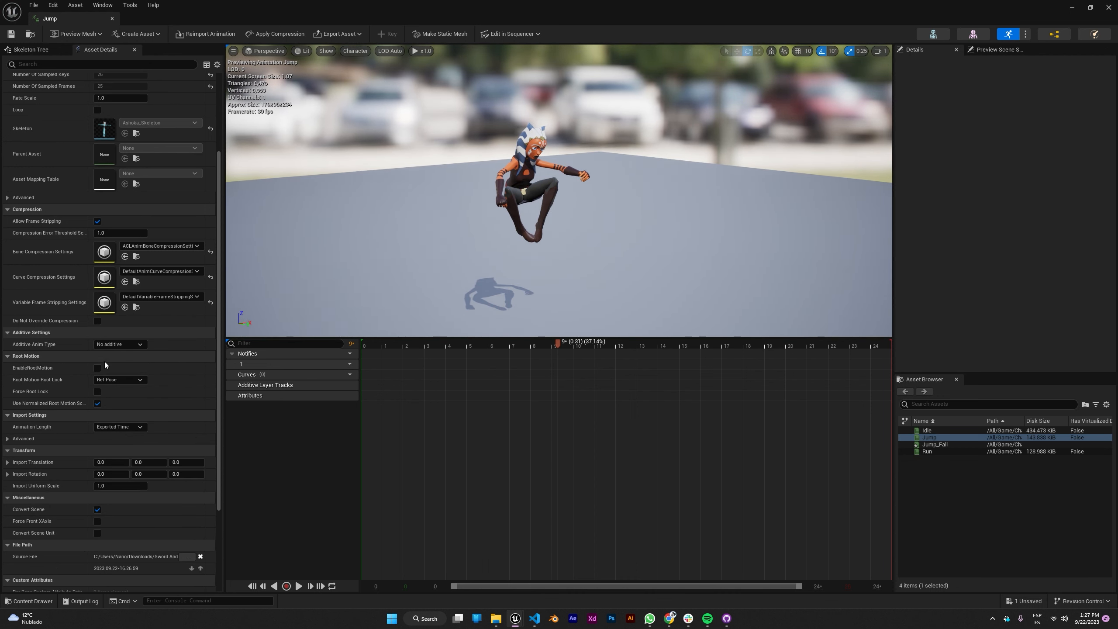
click(98, 368)
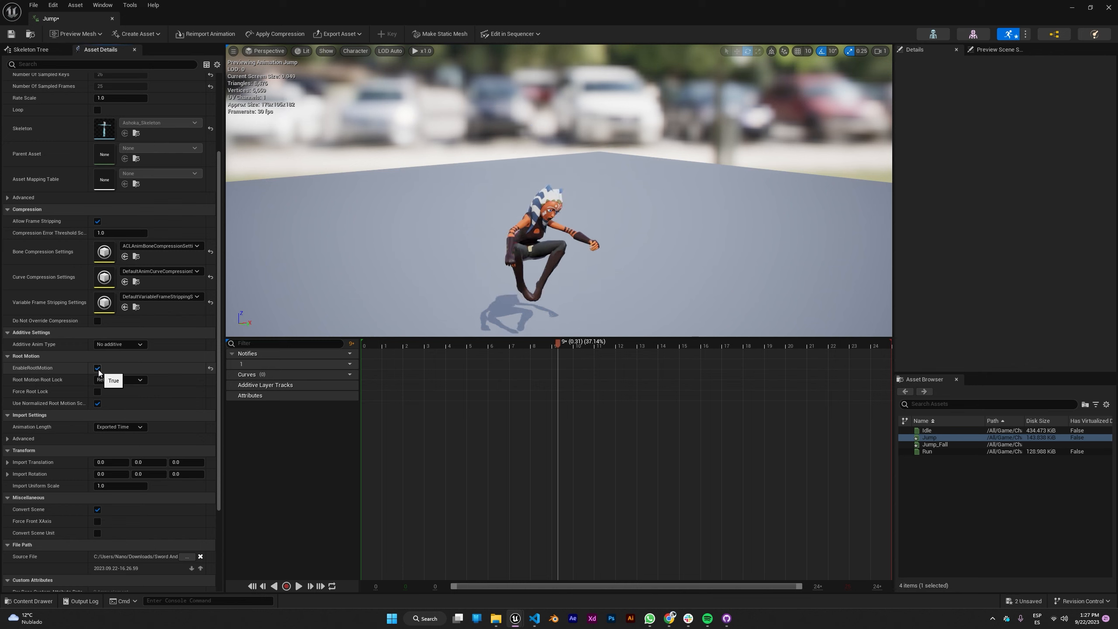
- Trim the Jump animation at its midpoint by removing frames 14 to 26, and scrub through the remaining motion
click(622, 346)
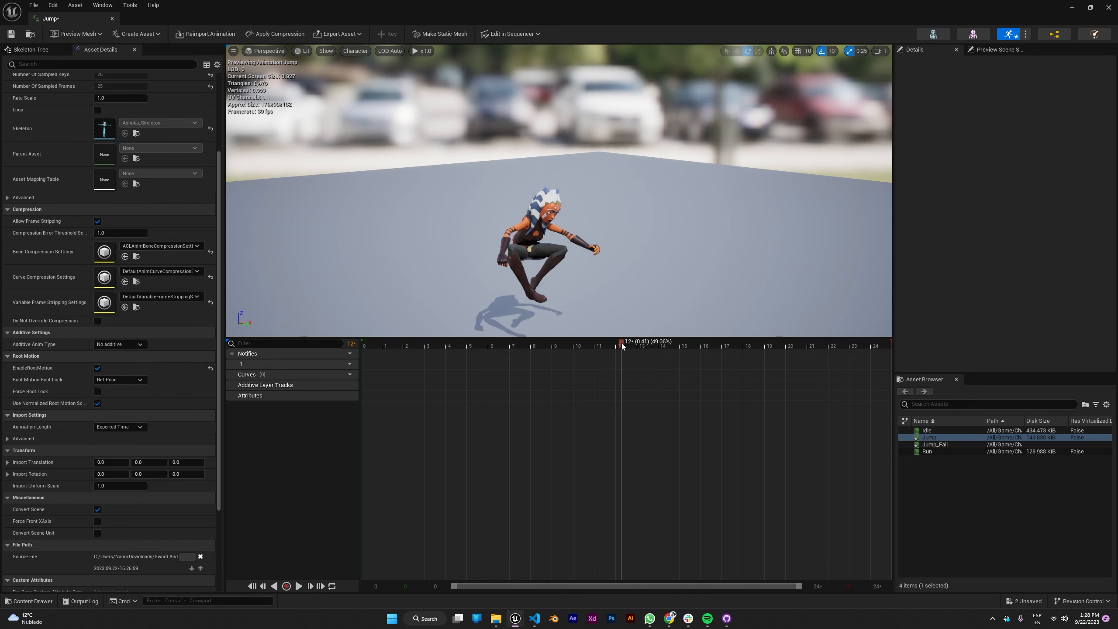
drag(626, 347, 628, 347)
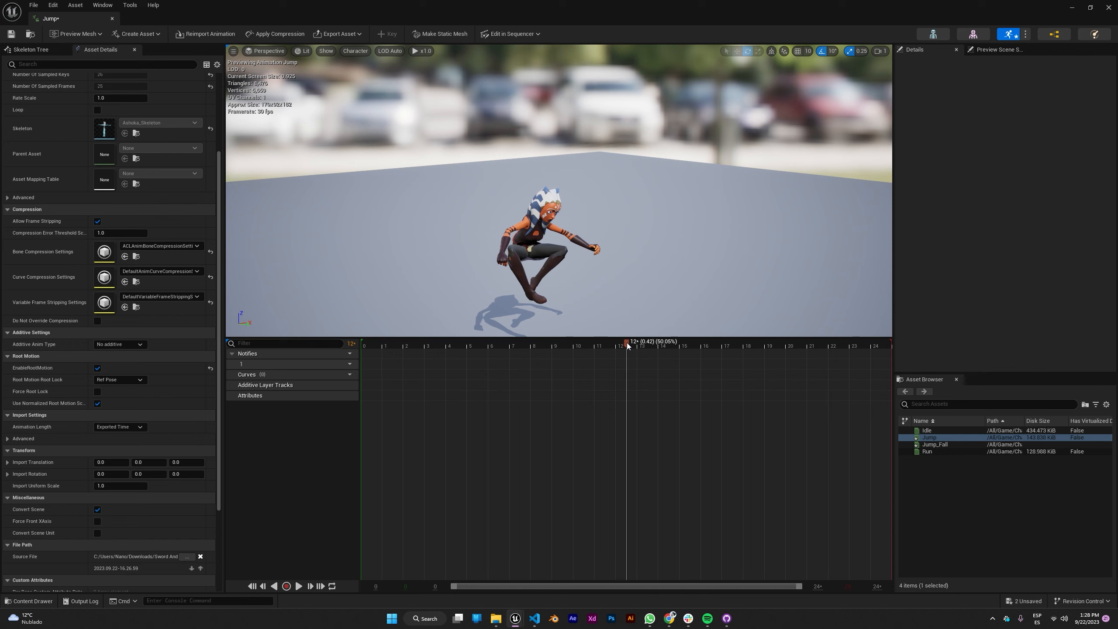
right_click(627, 347)
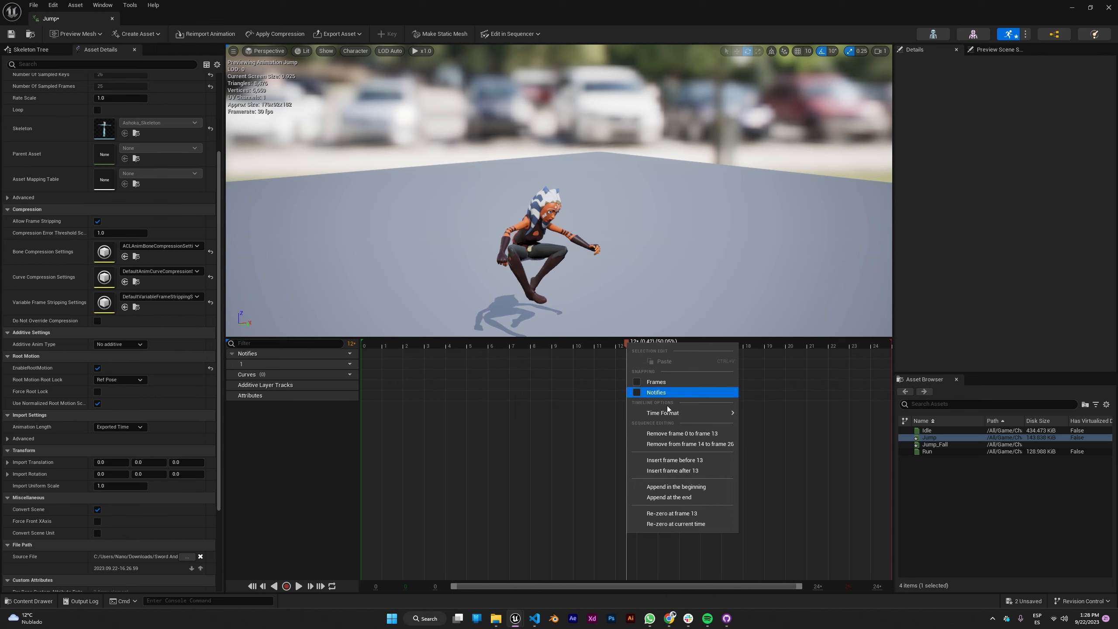
click(684, 446)
drag(487, 349, 393, 352)
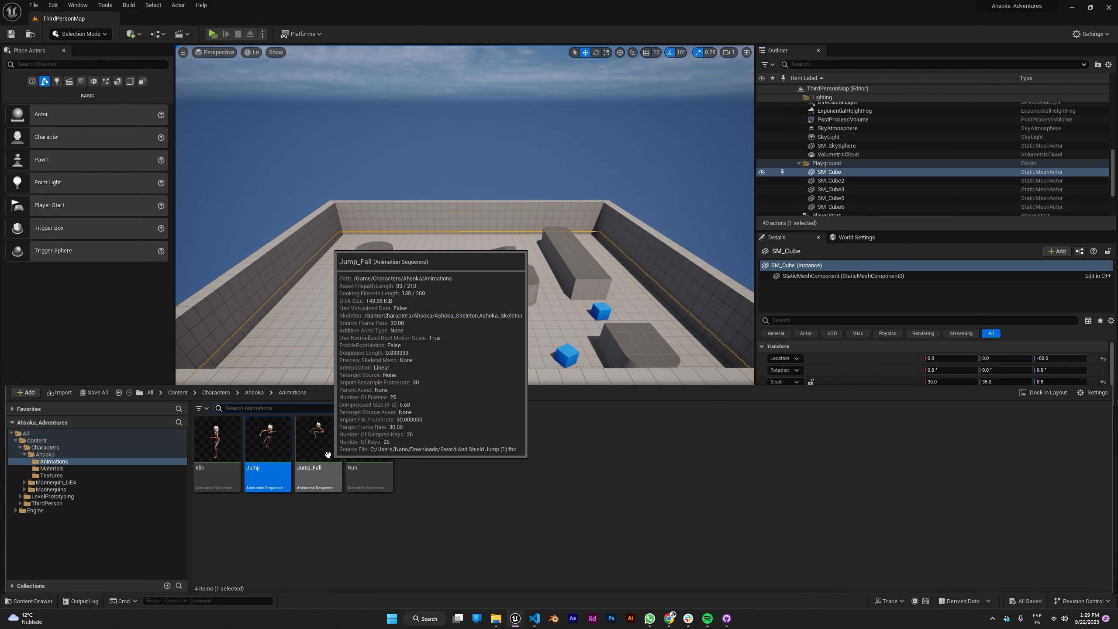
- In the Jump_Fall animation, turn on EnableRootMotion, remove frames 0 to 13, and save the sequence
double_click(342, 434)
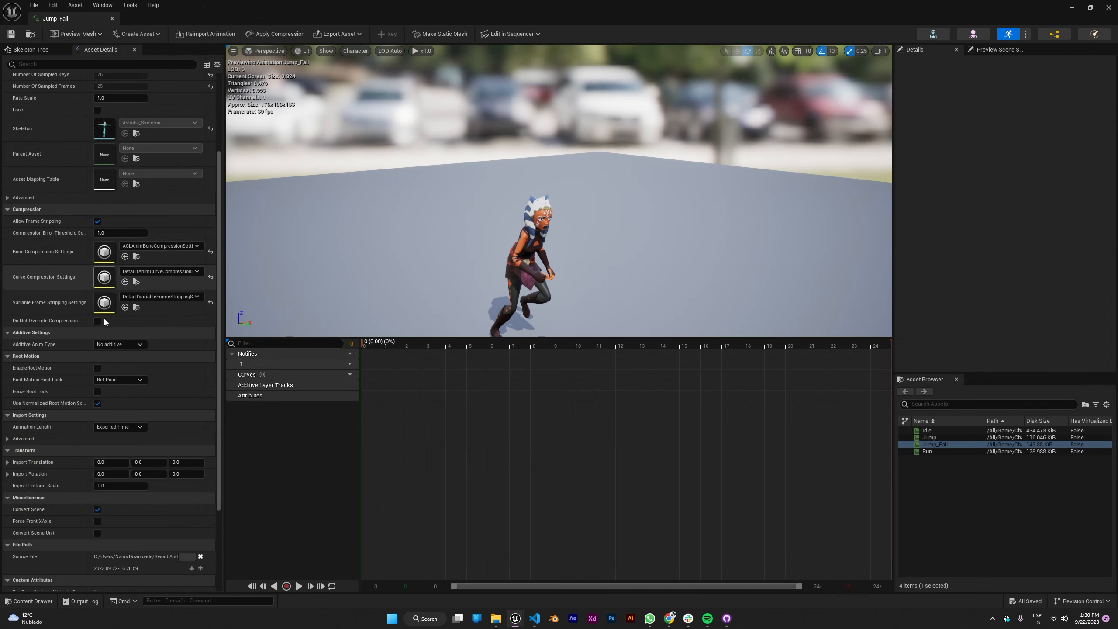
click(97, 368)
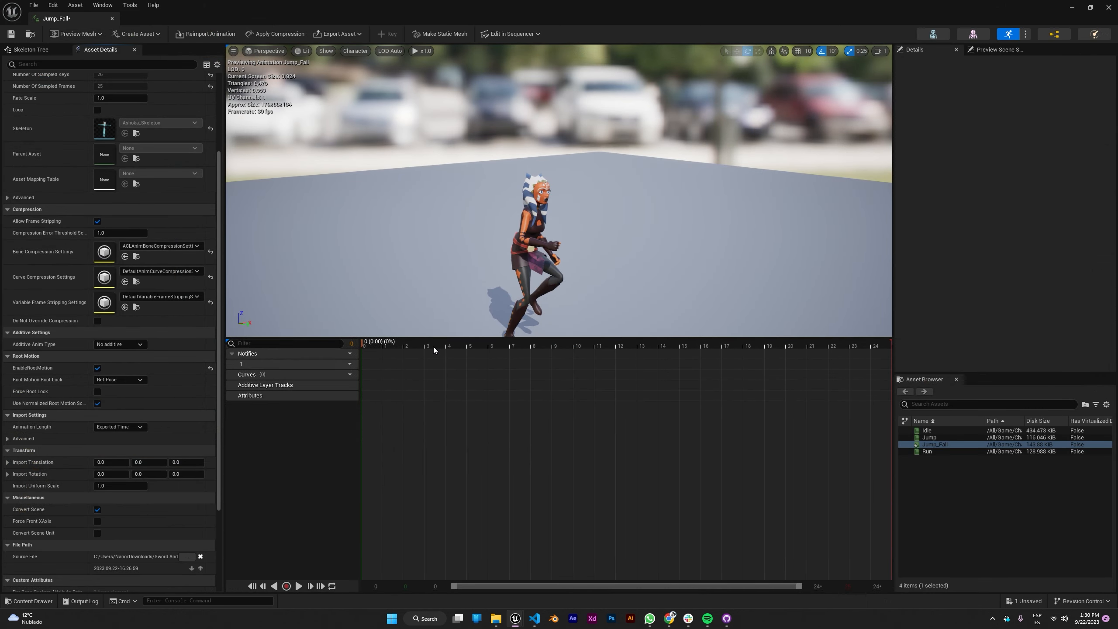
drag(435, 344, 635, 346)
right_click(636, 343)
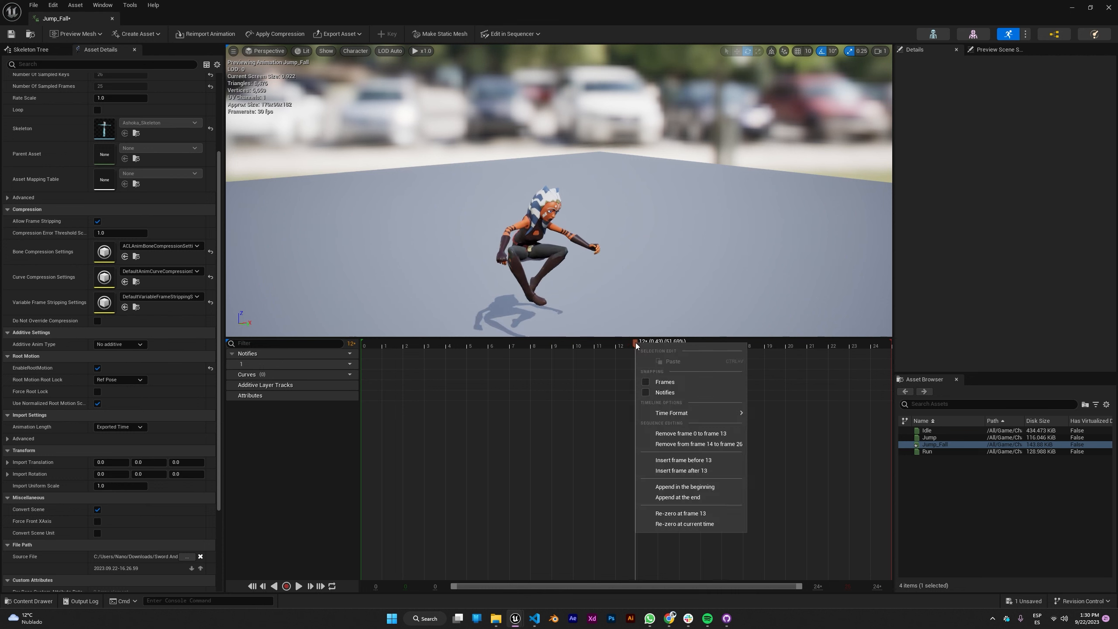
click(704, 434)
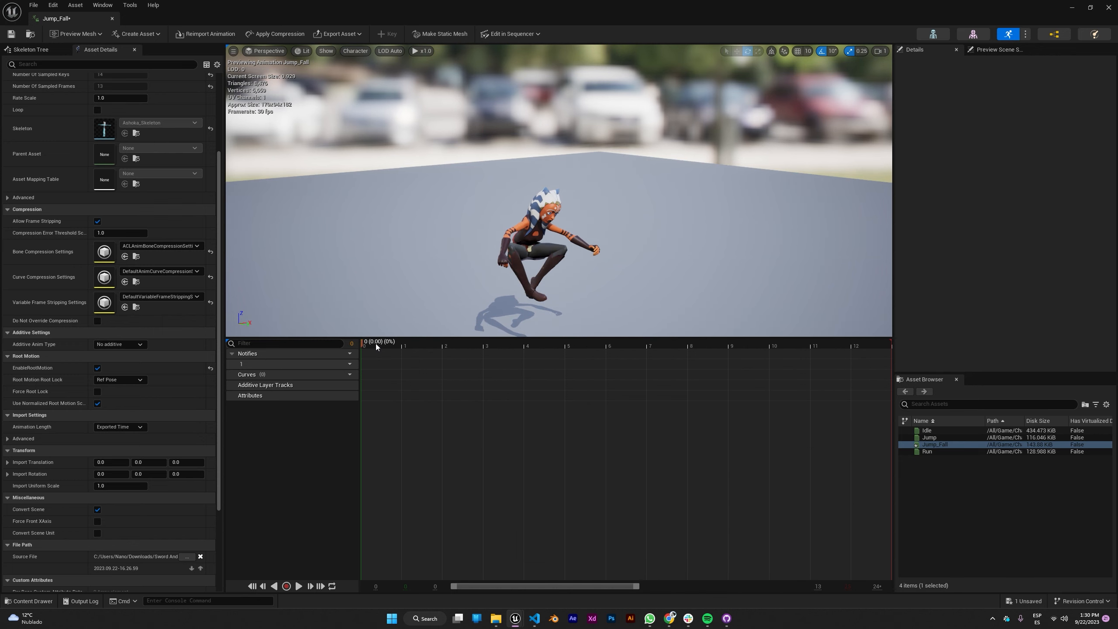
drag(651, 357, 889, 336)
key(ctrl+s)
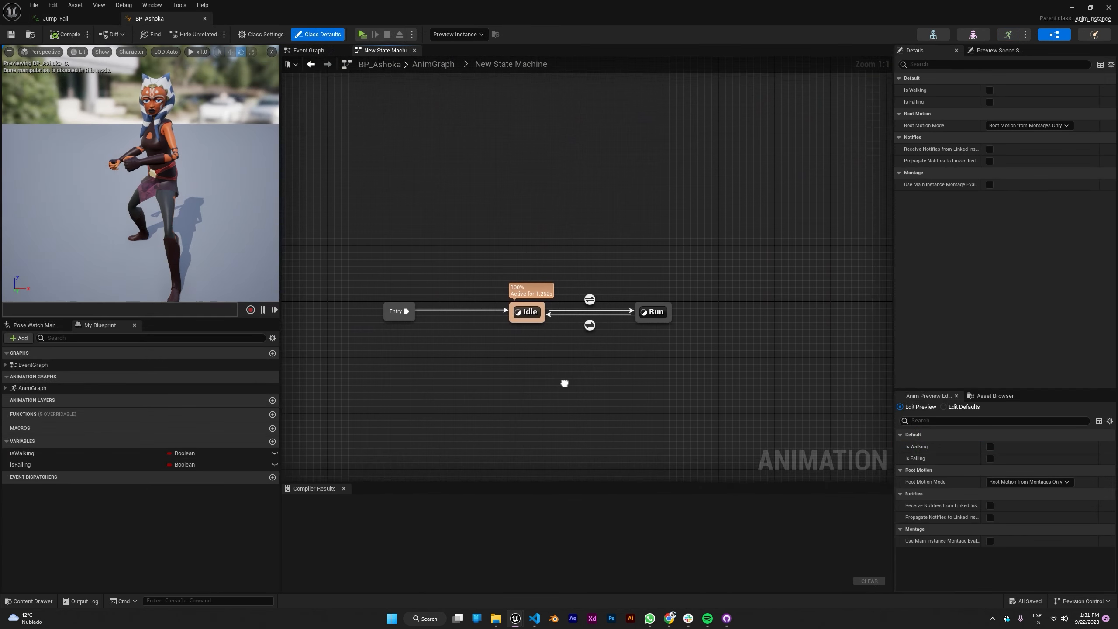
- In the BP_Ashoka state machine, move the Run state farther away from the Idle state
right_drag(563, 382, 549, 383)
drag(644, 316, 789, 316)
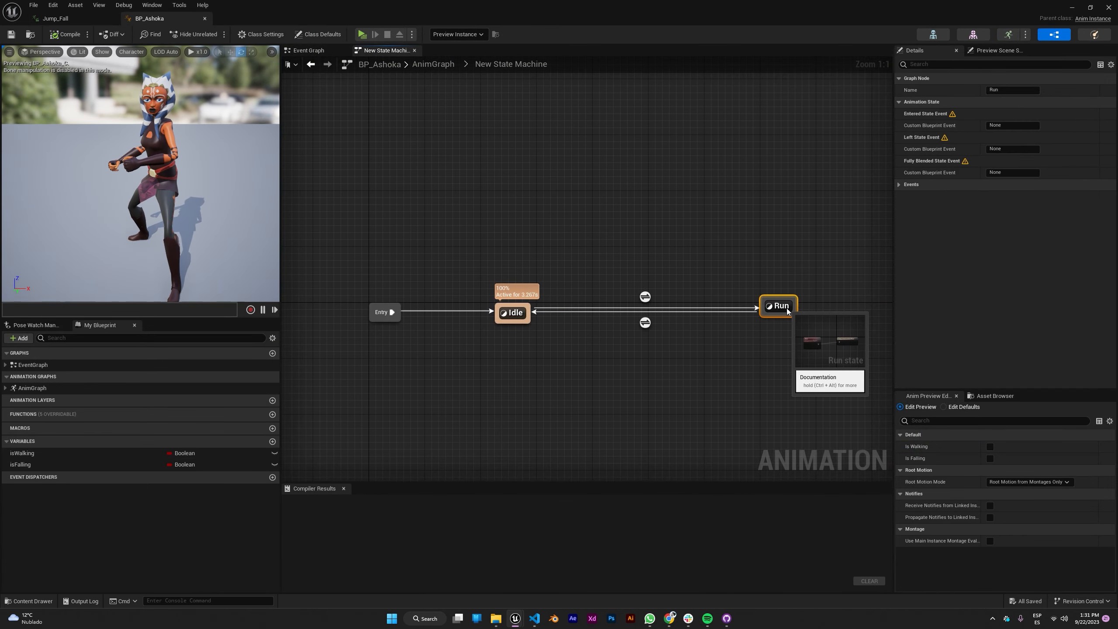
click(538, 396)
- Add the Jump animation from Ahsoka's Animations folder as a state above the Idle and Run states
key(ctrl+space)
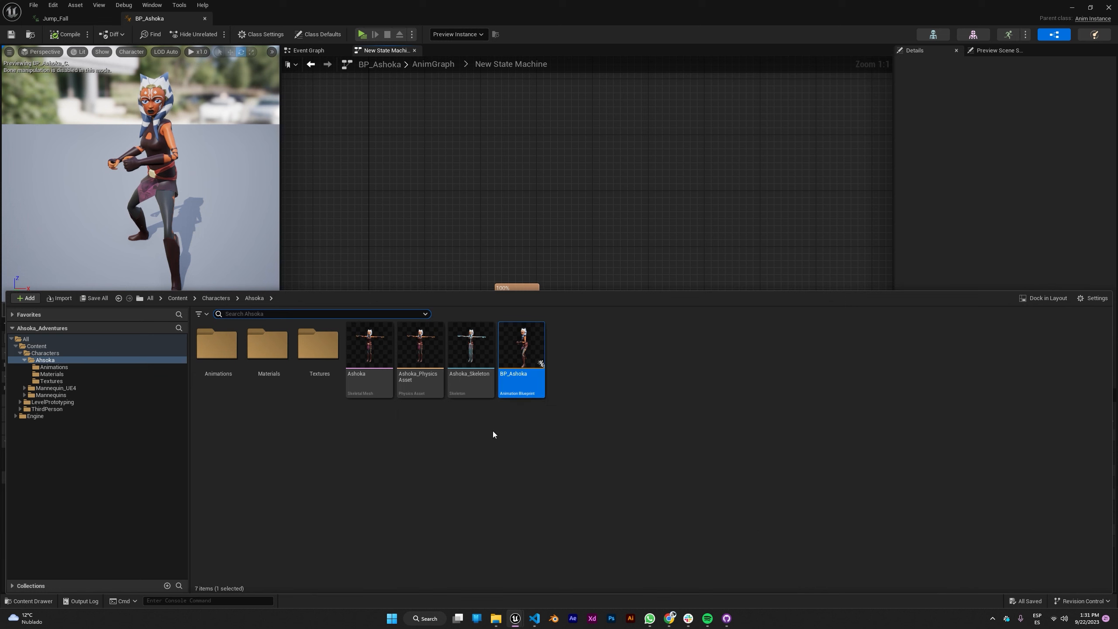
double_click(218, 346)
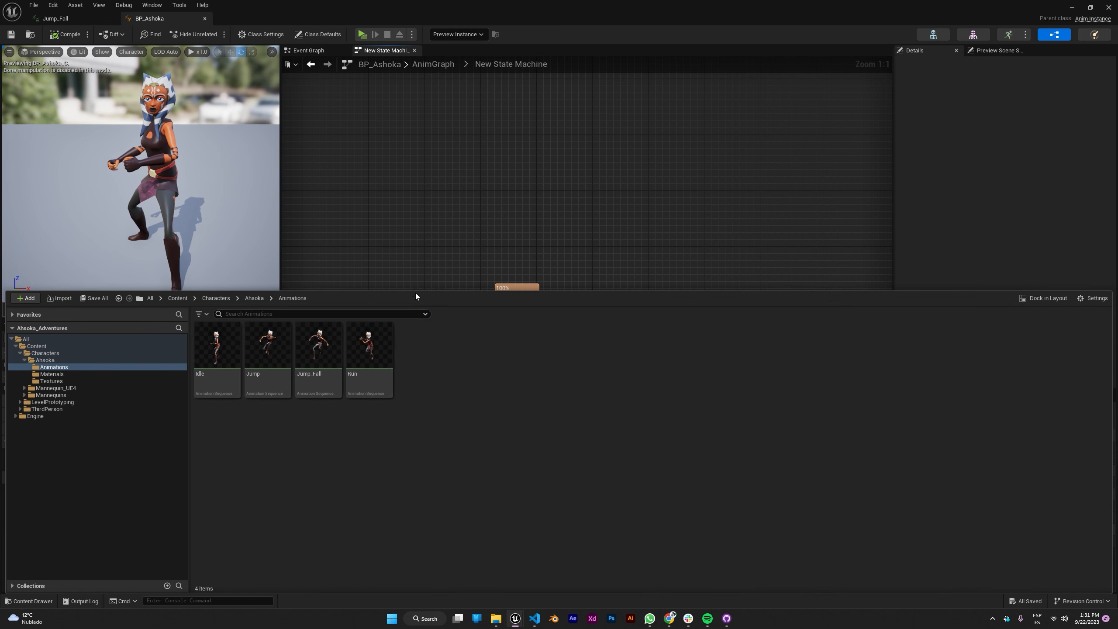
drag(416, 292, 416, 419)
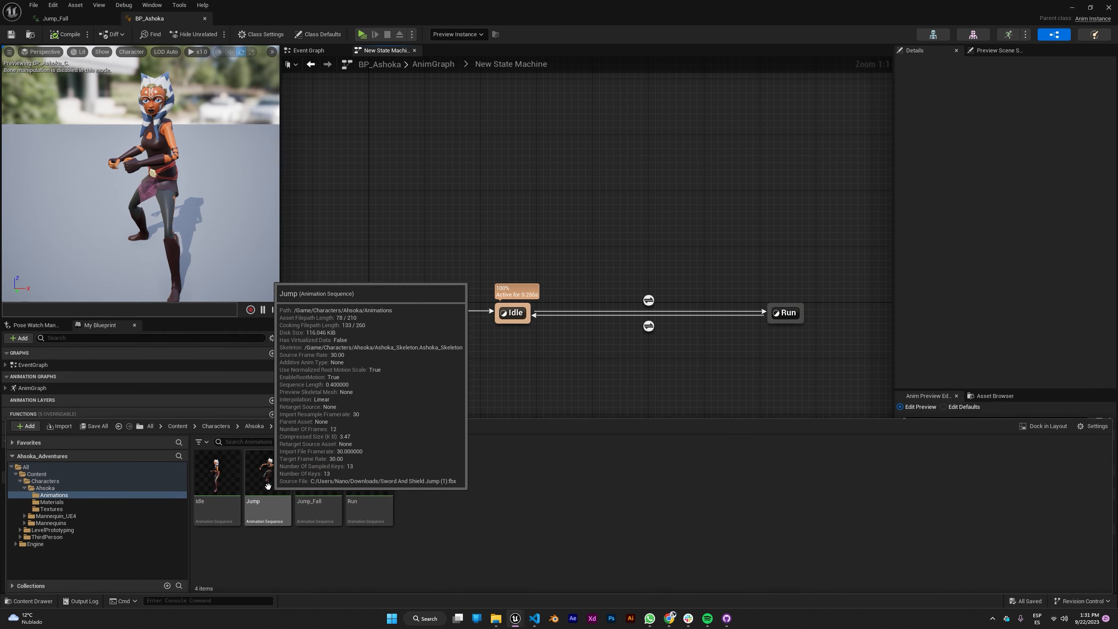
drag(267, 486, 627, 185)
click(618, 212)
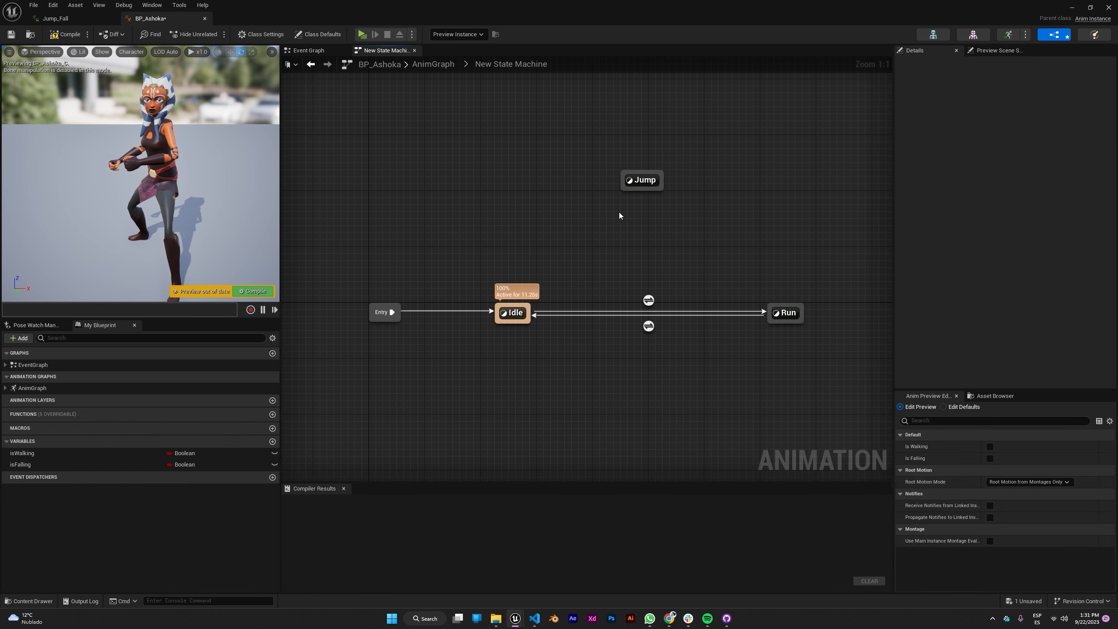
- Create a transition from Idle to Jump and connect isFalling to its Can Enter Transition, returning to the state machine
drag(523, 302, 553, 289)
drag(624, 187, 624, 187)
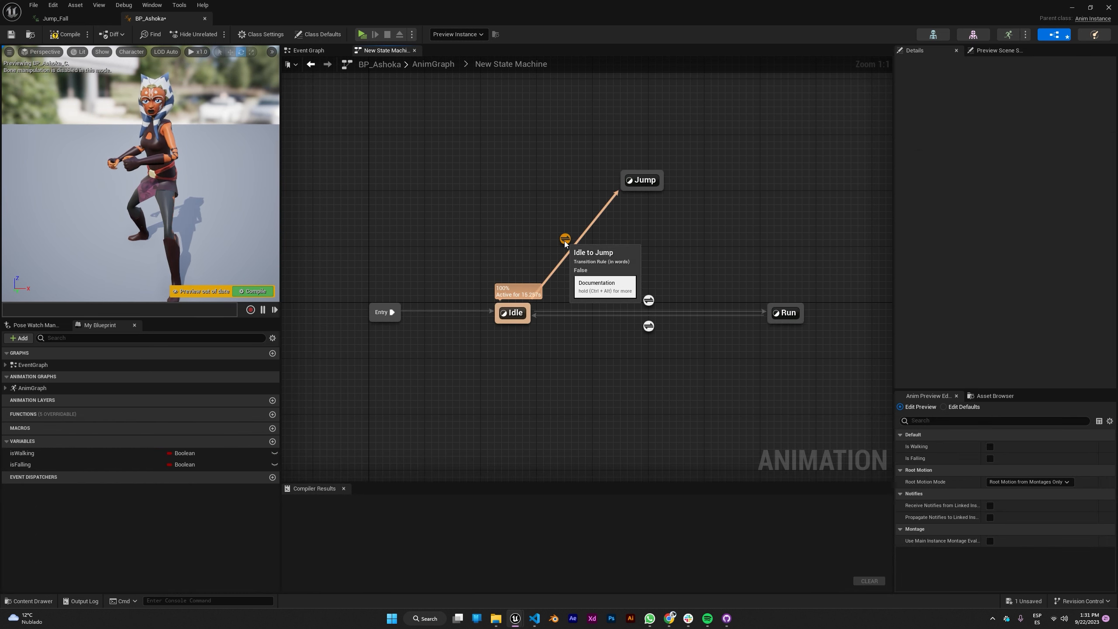
double_click(564, 240)
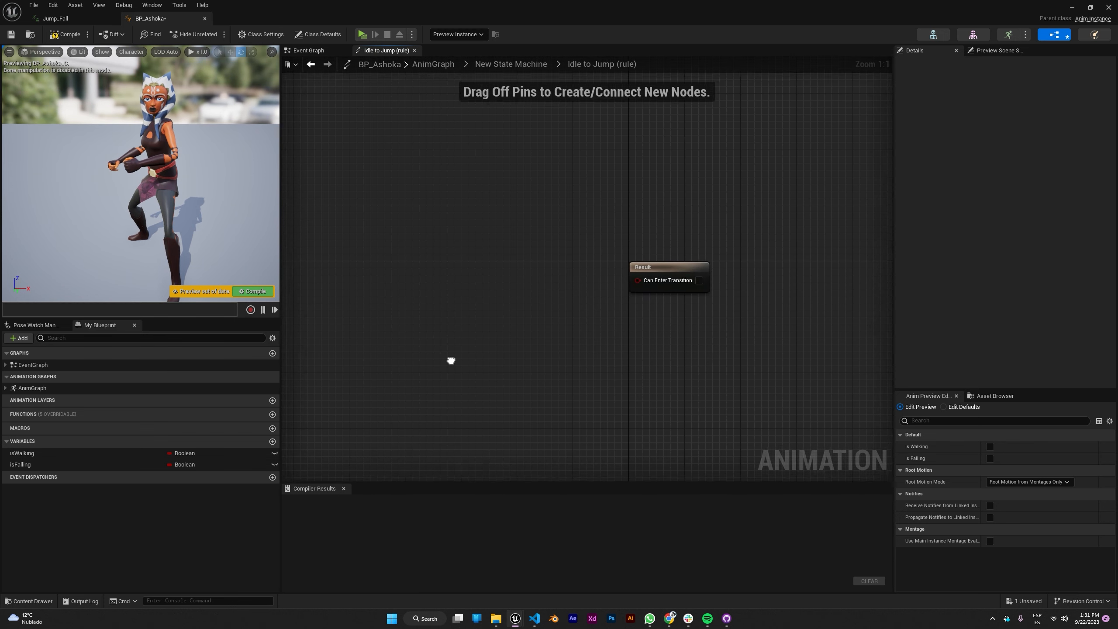
drag(42, 466, 677, 282)
click(513, 308)
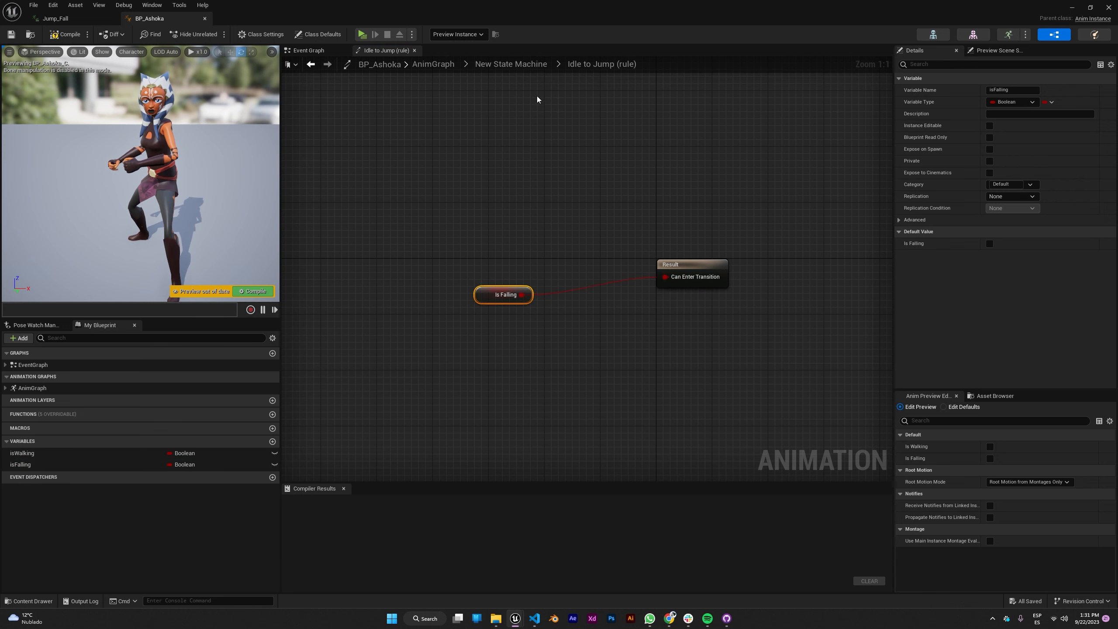
click(520, 66)
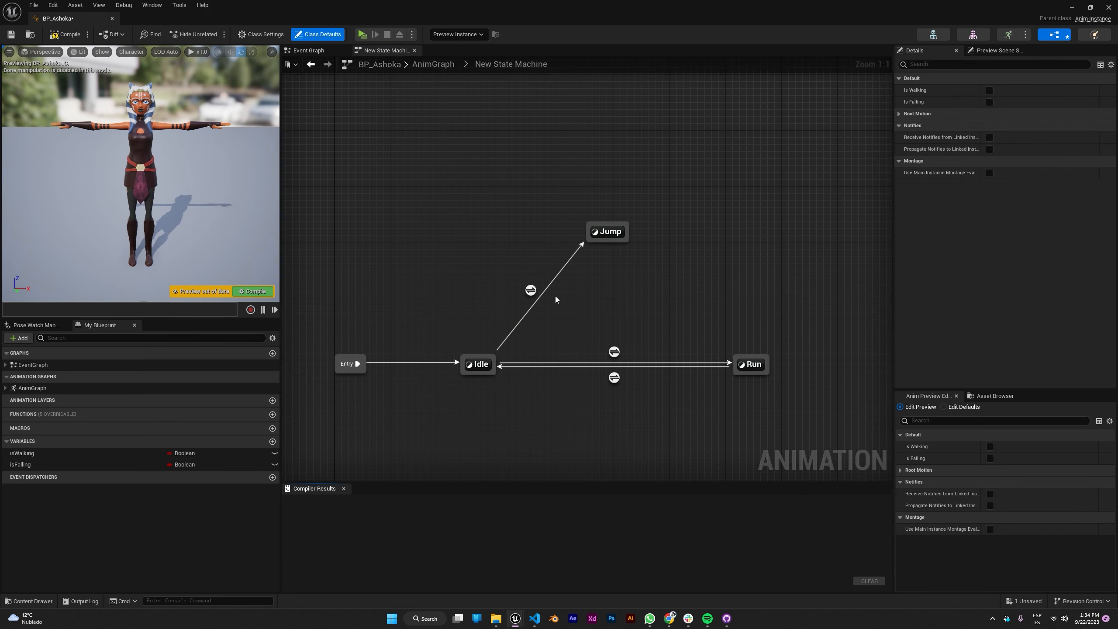
- Compile BP_Ashoka, test the Jump transition by switching Is Falling on and off in the preview, and save the blueprint
key(F7)
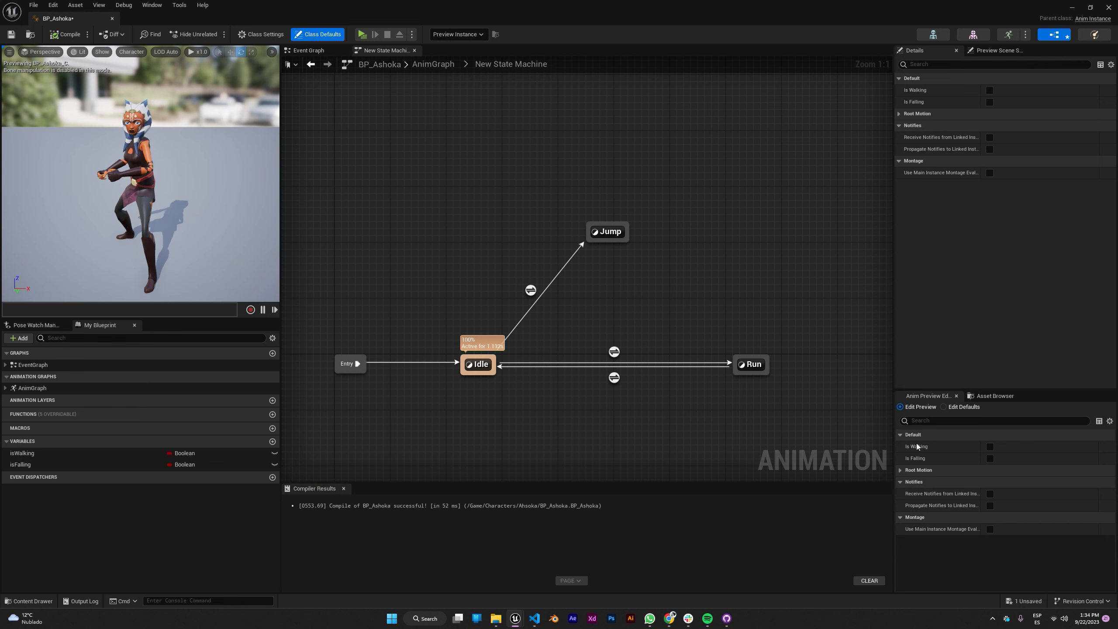
click(990, 458)
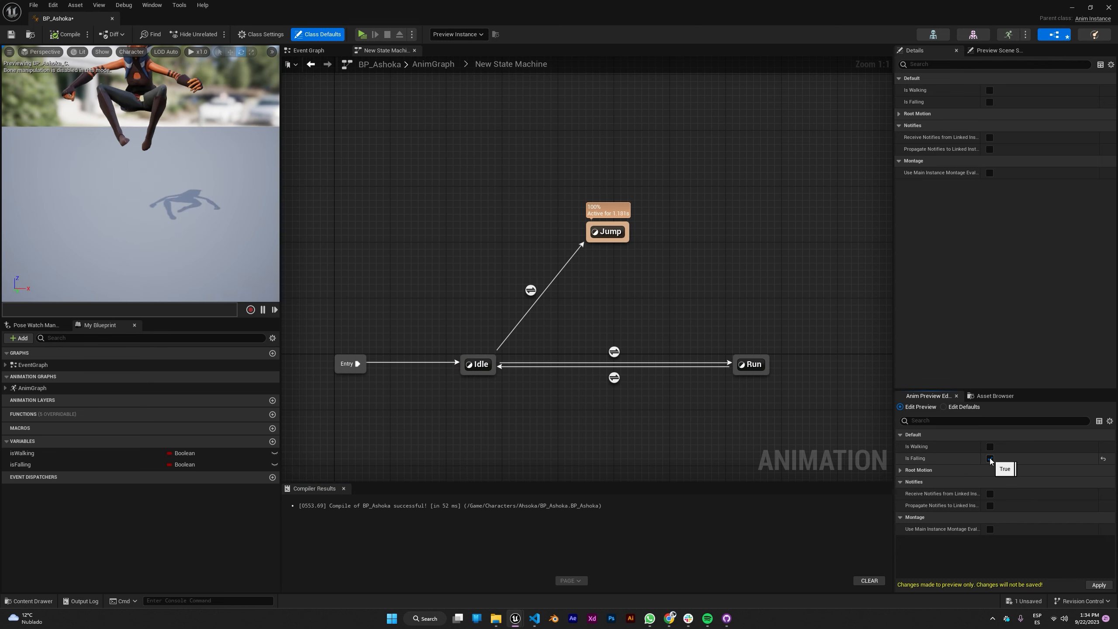
click(990, 459)
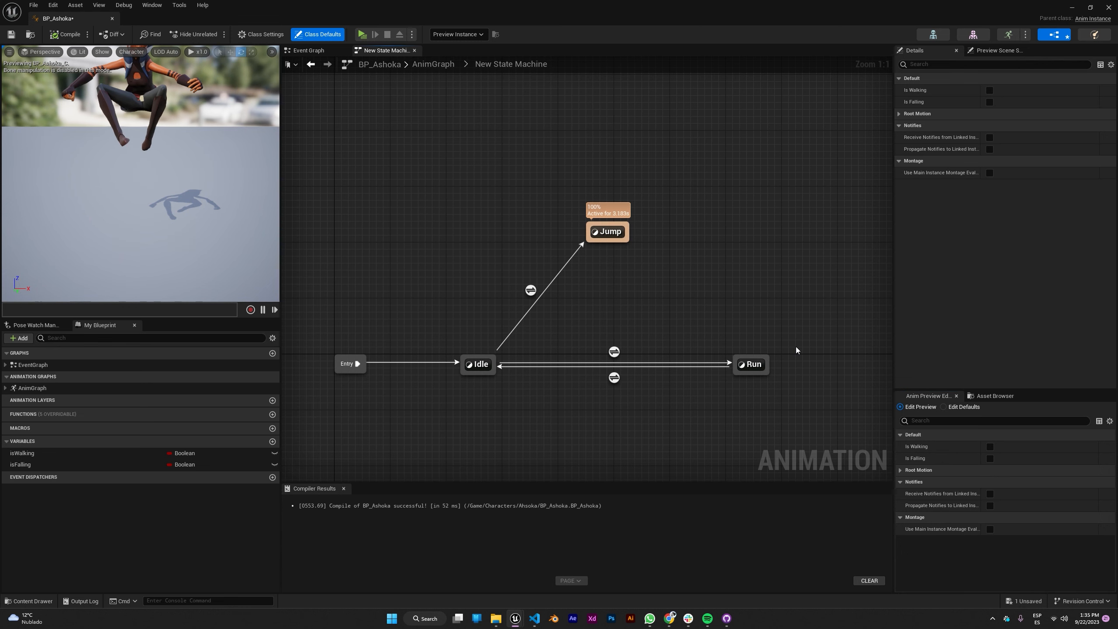
key(ctrl+s)
- Add the Jump_Fall animation from Ahsoka's Animations folder as a state beside the Jump state
right_drag(675, 306, 635, 309)
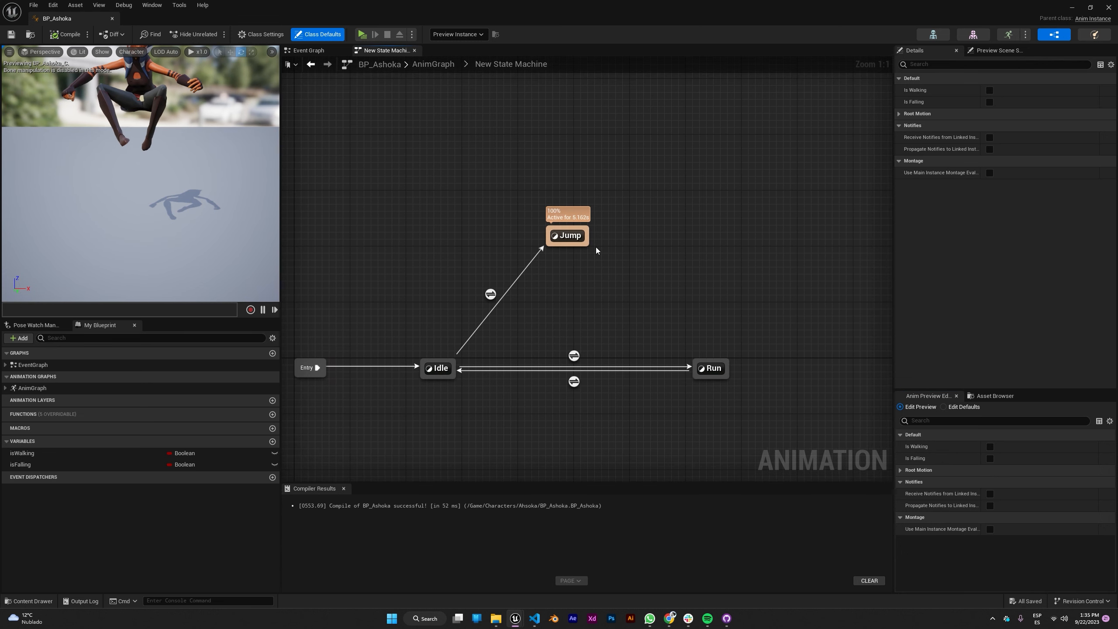
key(ctrl+space)
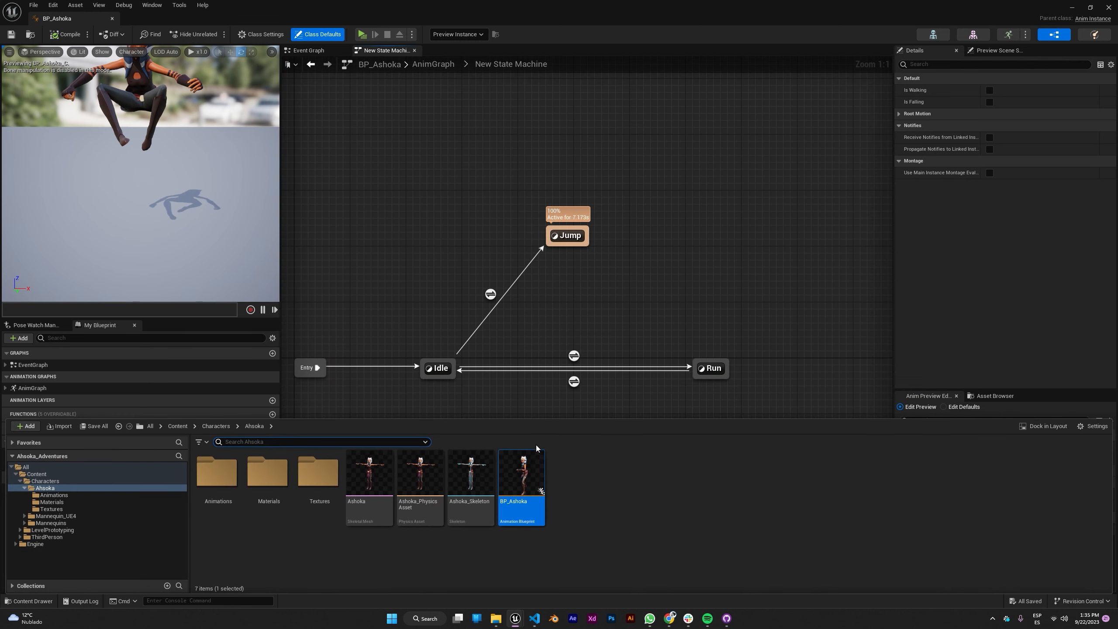
double_click(218, 473)
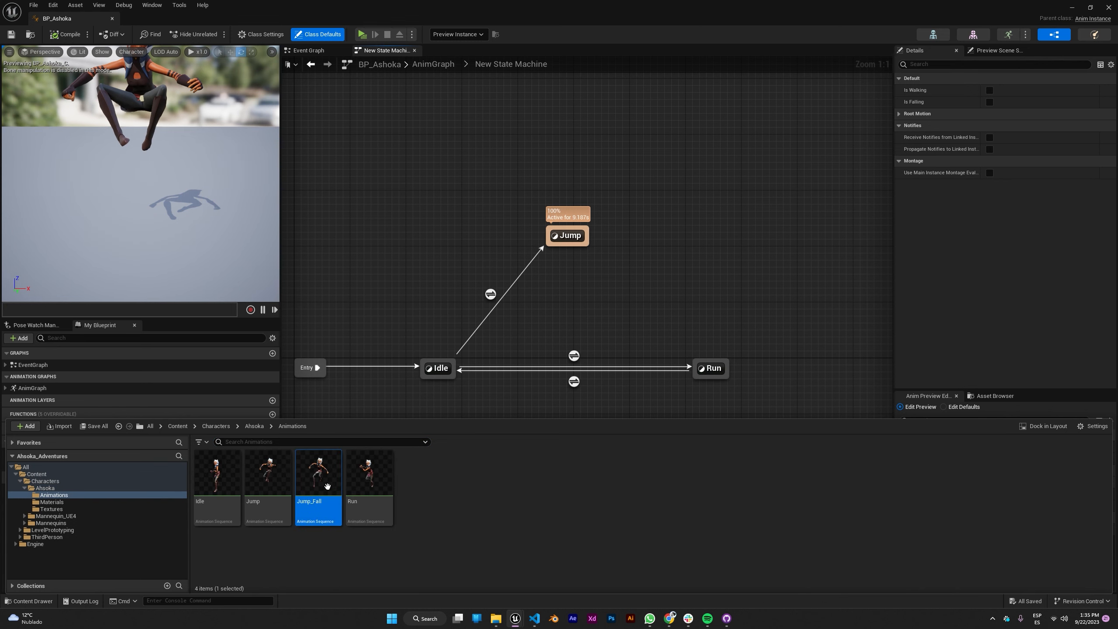
drag(327, 485, 716, 238)
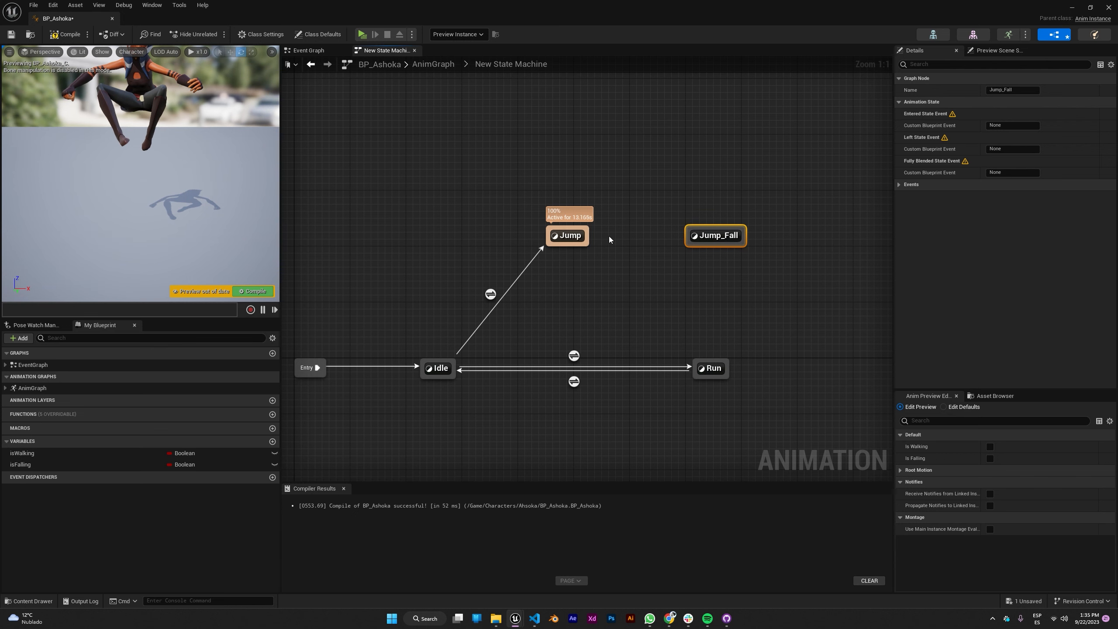
- Create a transition from Jump to Jump_Fall, feed isFalling through a NOT Boolean into Can Enter Transition, and return to the state machine
drag(589, 238, 722, 247)
double_click(636, 223)
drag(83, 463, 480, 316)
click(405, 294)
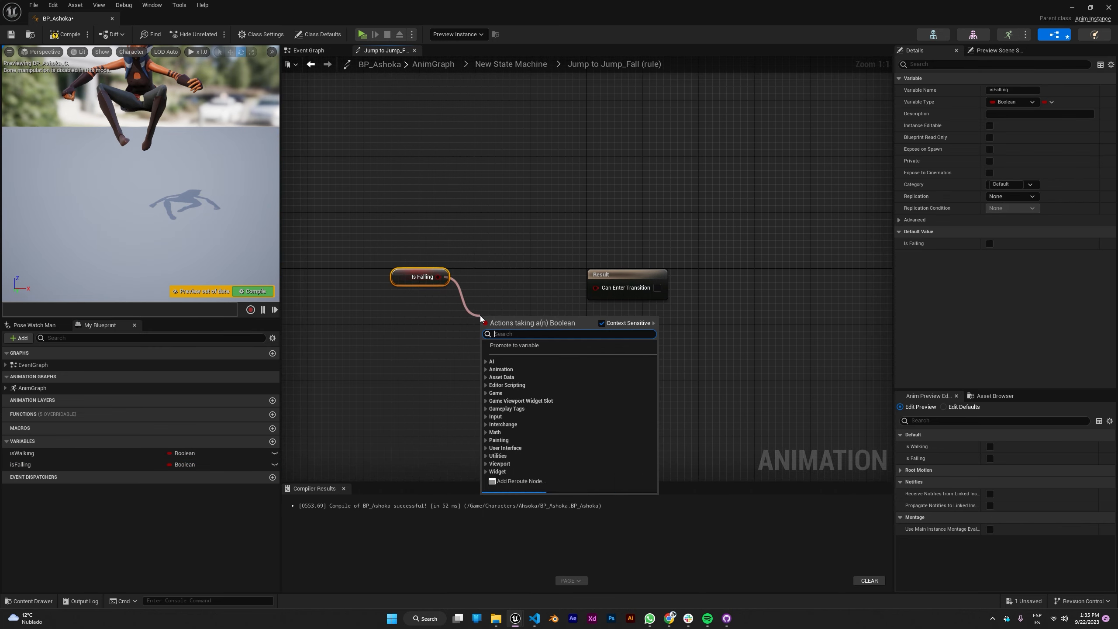
text(not bool)
key(Return)
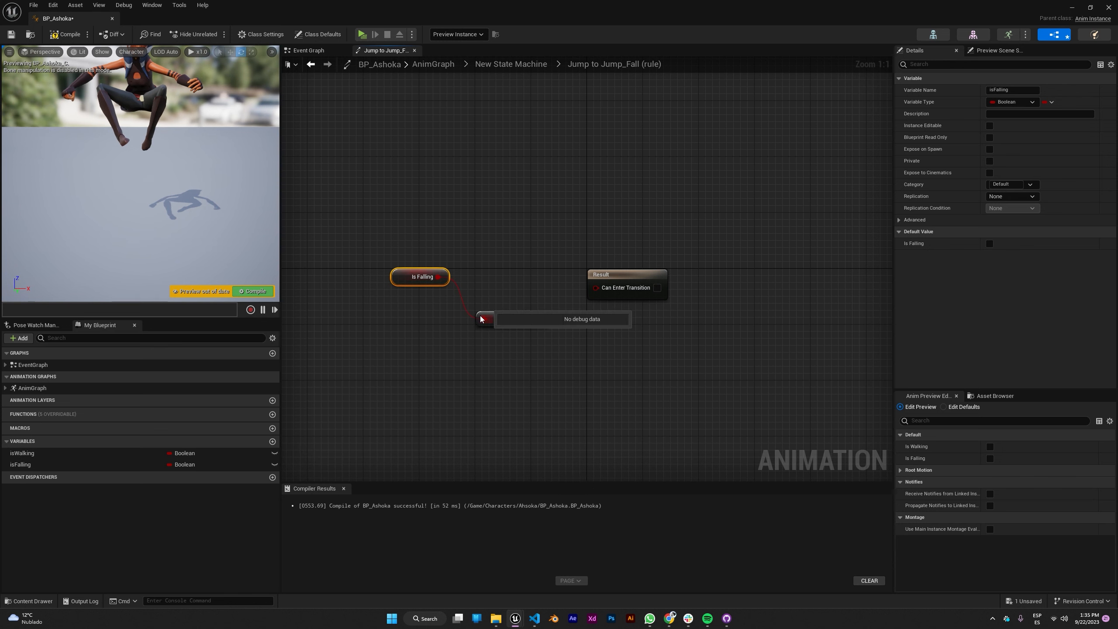
click(497, 299)
drag(539, 318, 596, 287)
right_drag(580, 234, 523, 221)
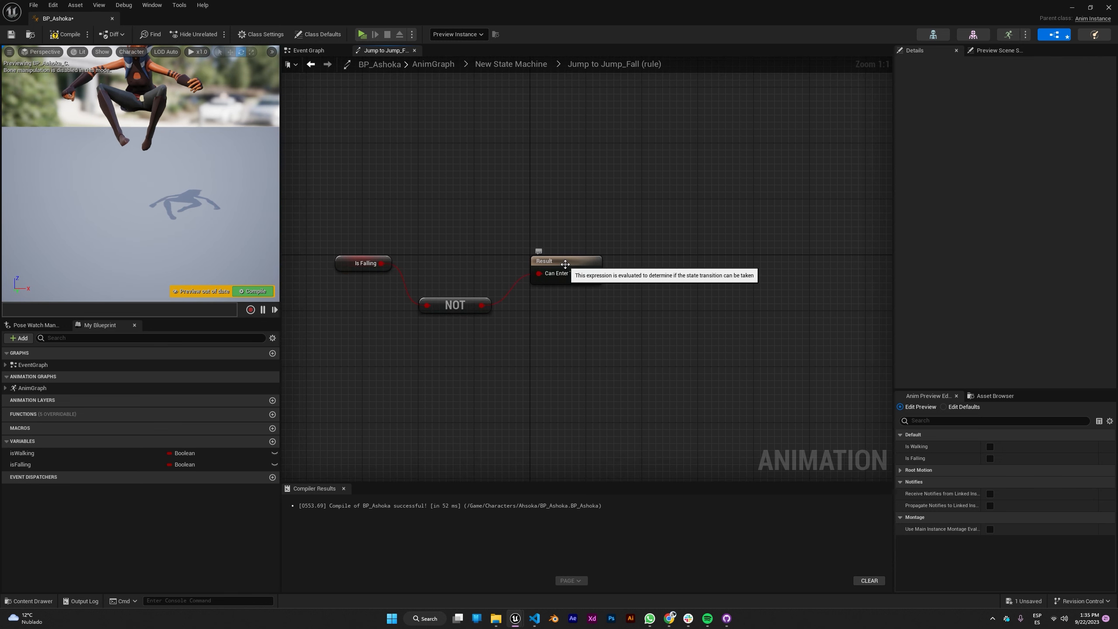
click(516, 64)
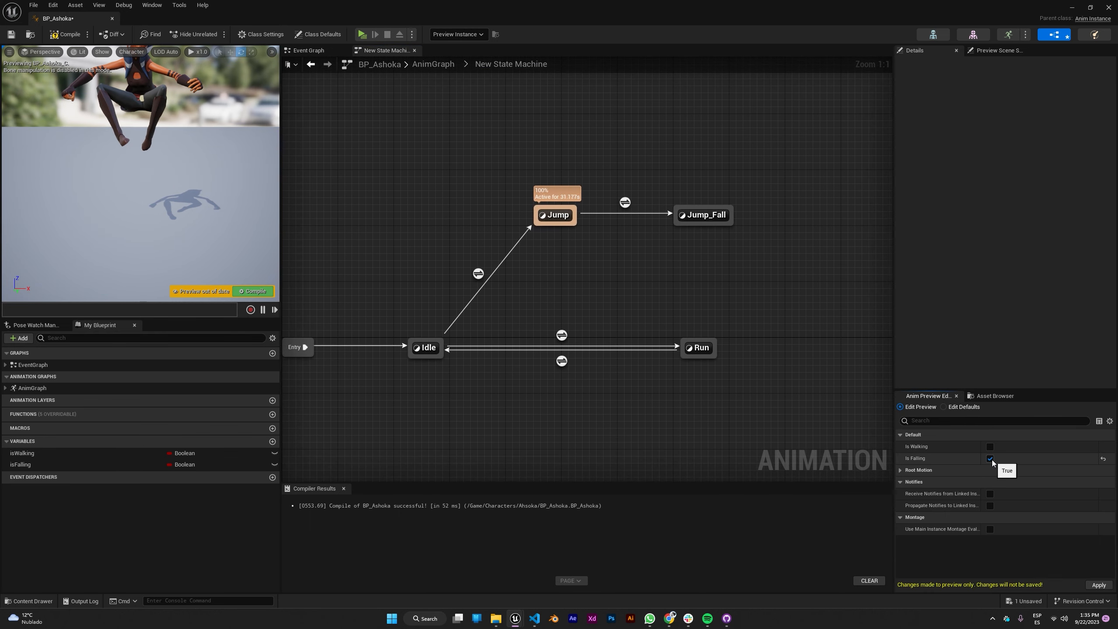
- Compile BP_Ashoka and test the Jump to Jump_Fall transition by switching Is Falling on and off in the preview
click(253, 291)
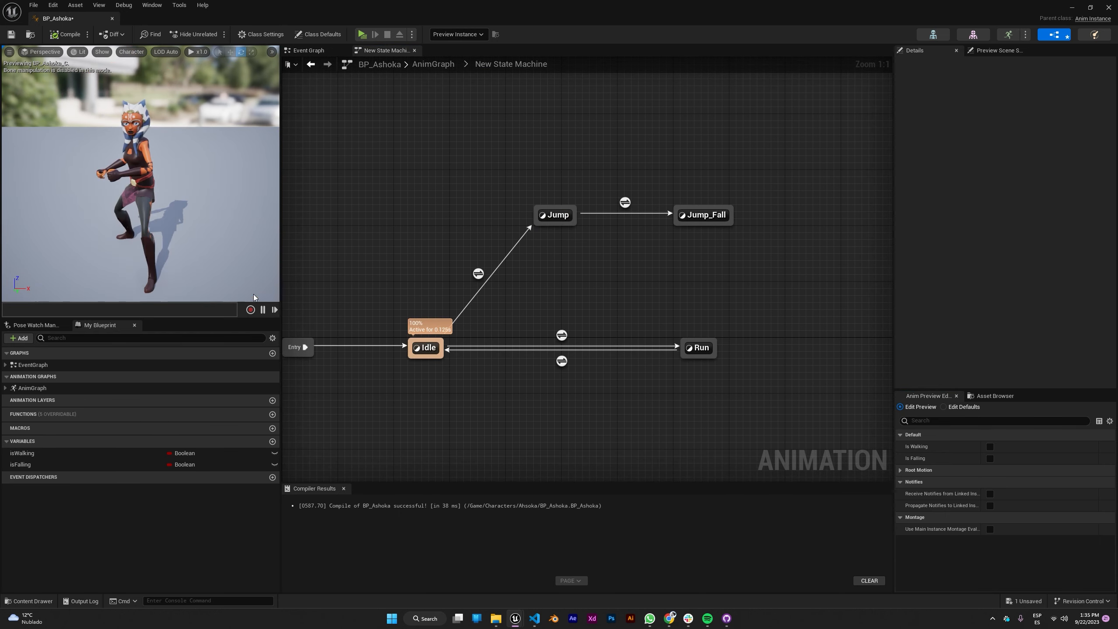
click(990, 458)
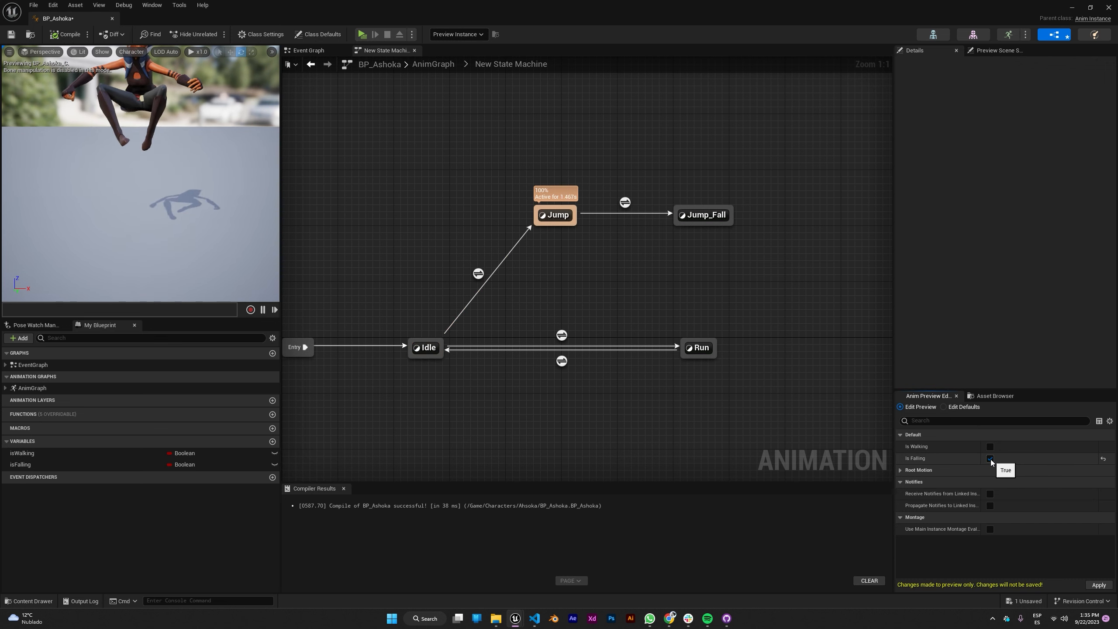
click(990, 458)
click(624, 202)
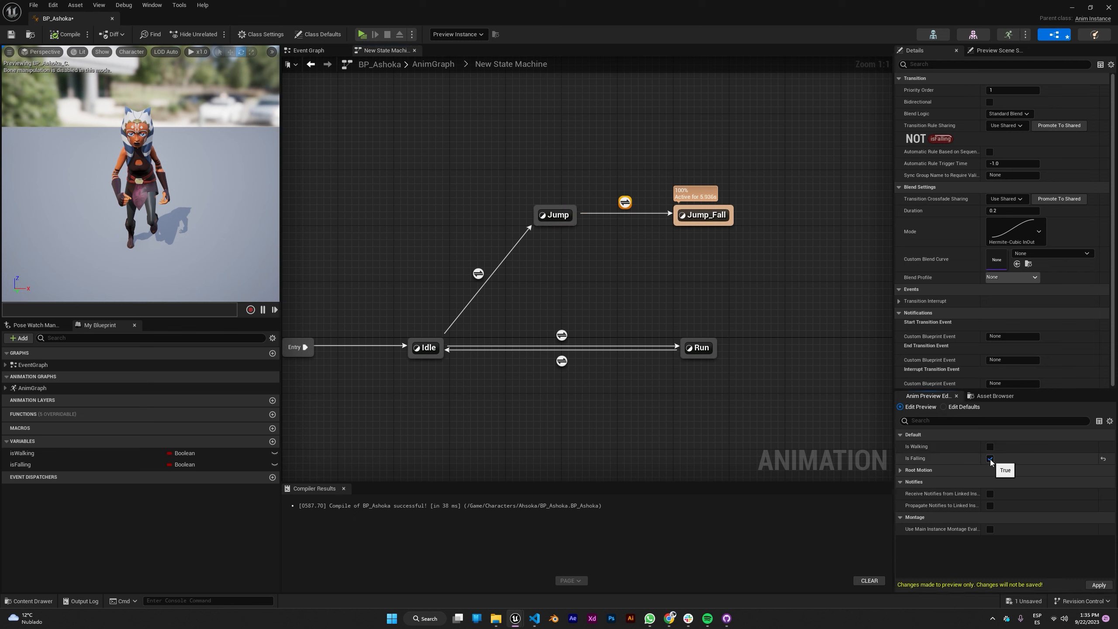
click(644, 252)
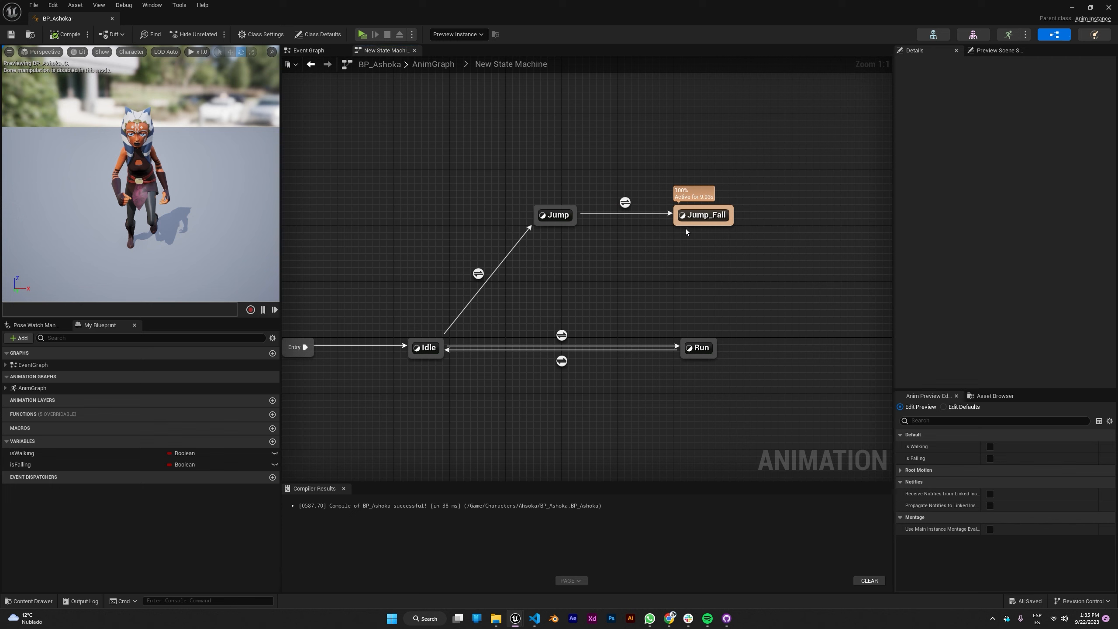
- Create a transition from Jump_Fall to Idle and enable its automatic rule based on the sequence player
drag(696, 226, 442, 347)
click(625, 202)
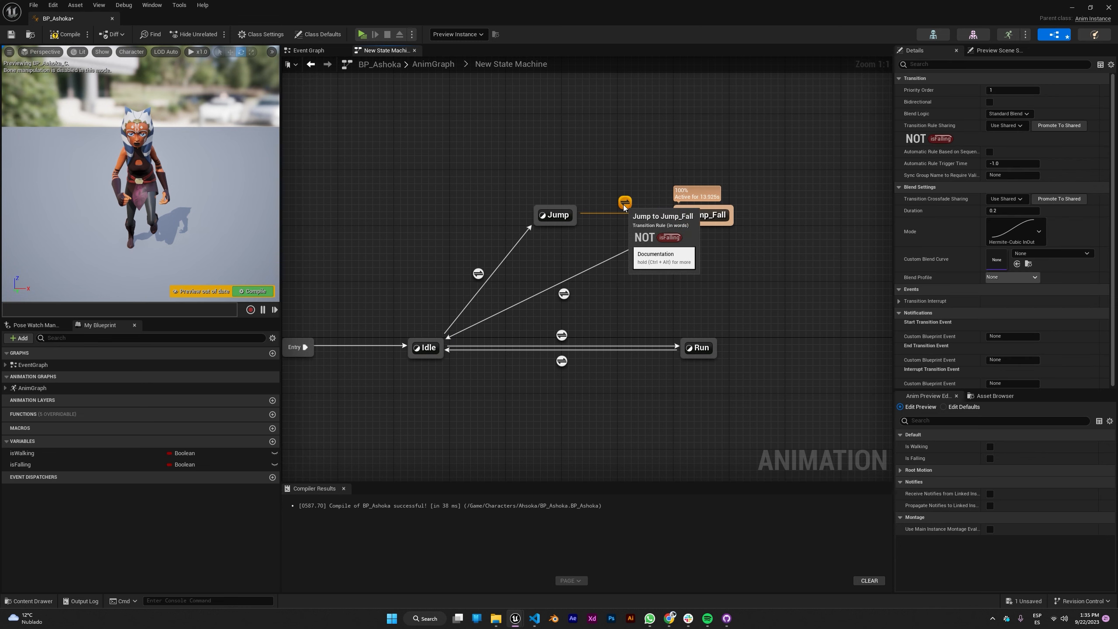
click(565, 294)
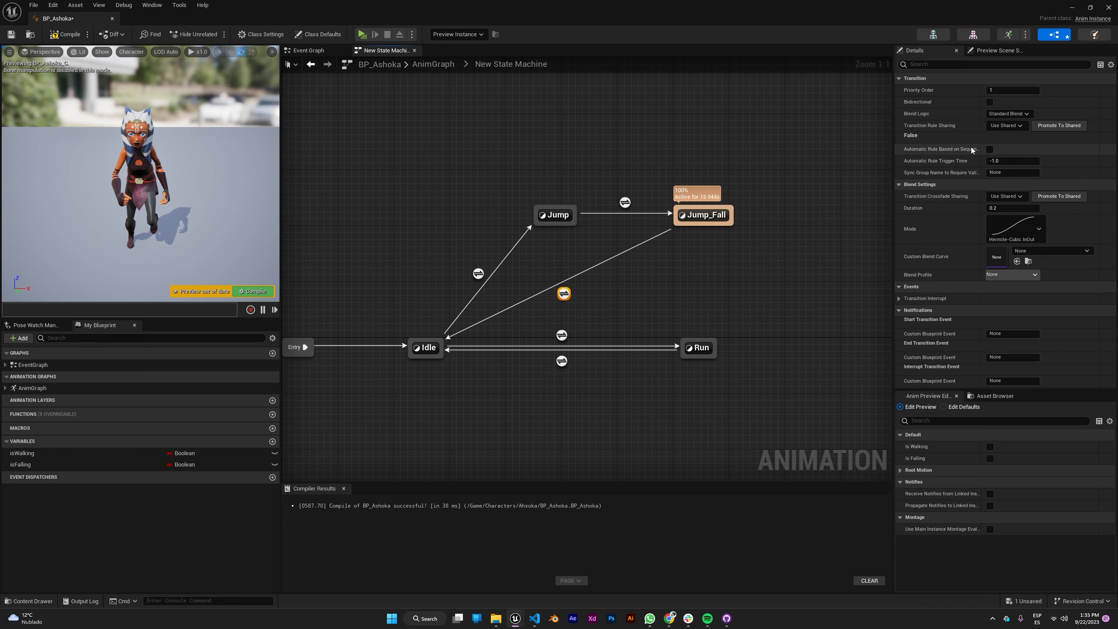
click(989, 149)
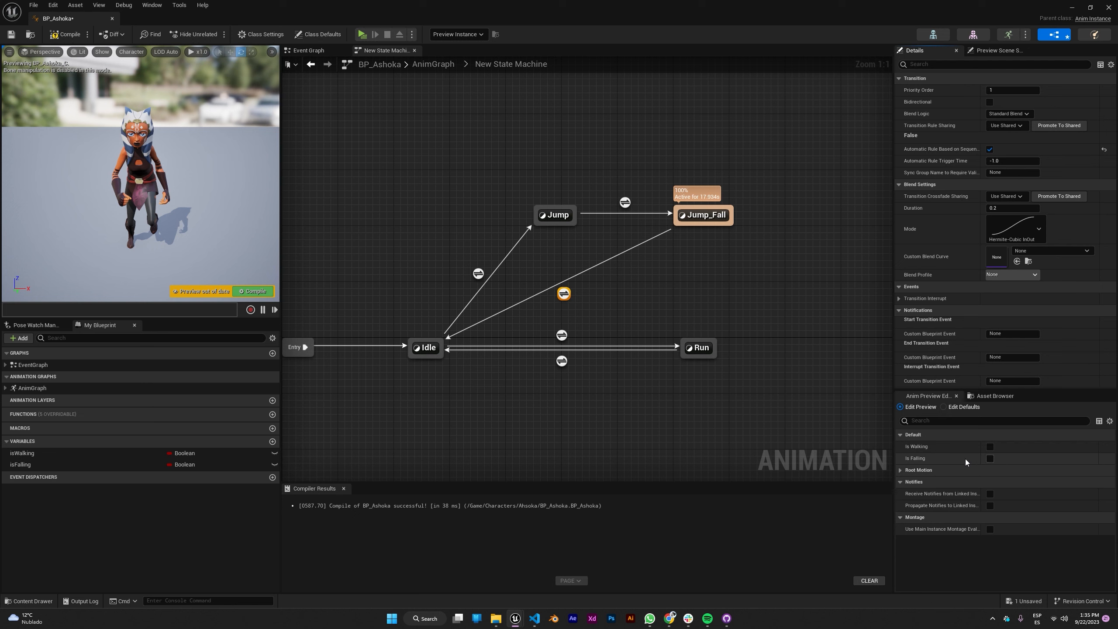
- Compile the blueprint and test the return from Jump_Fall to Idle by toggling Is Falling in the preview
click(250, 291)
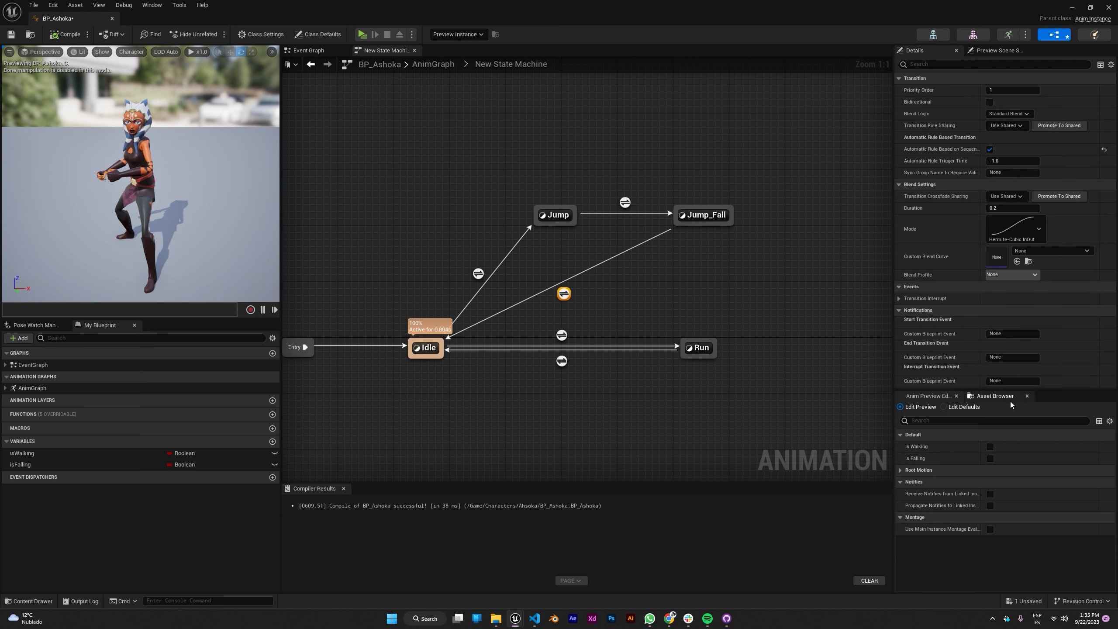
click(990, 459)
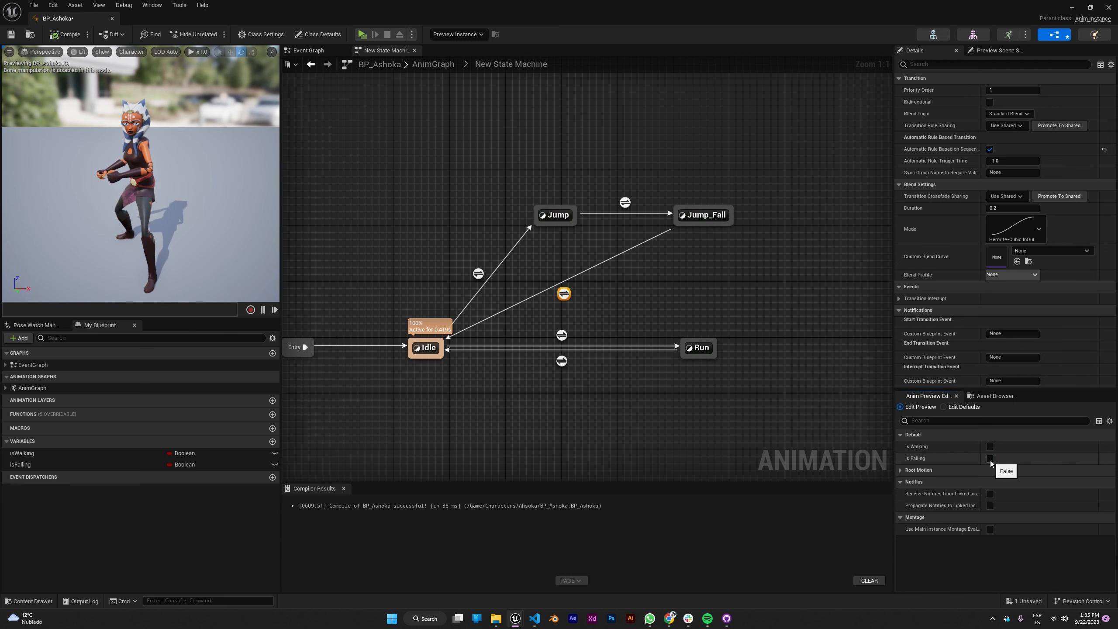
click(700, 298)
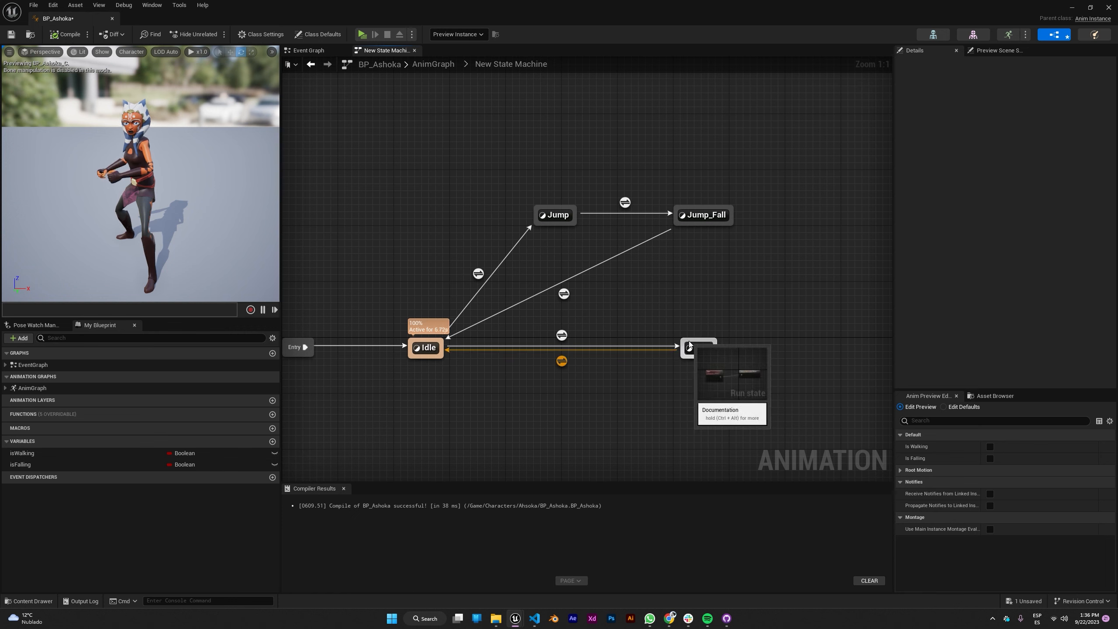
- Create a transition from Run to Jump and place isFalling and isWalking getters in its rule
drag(689, 345, 570, 226)
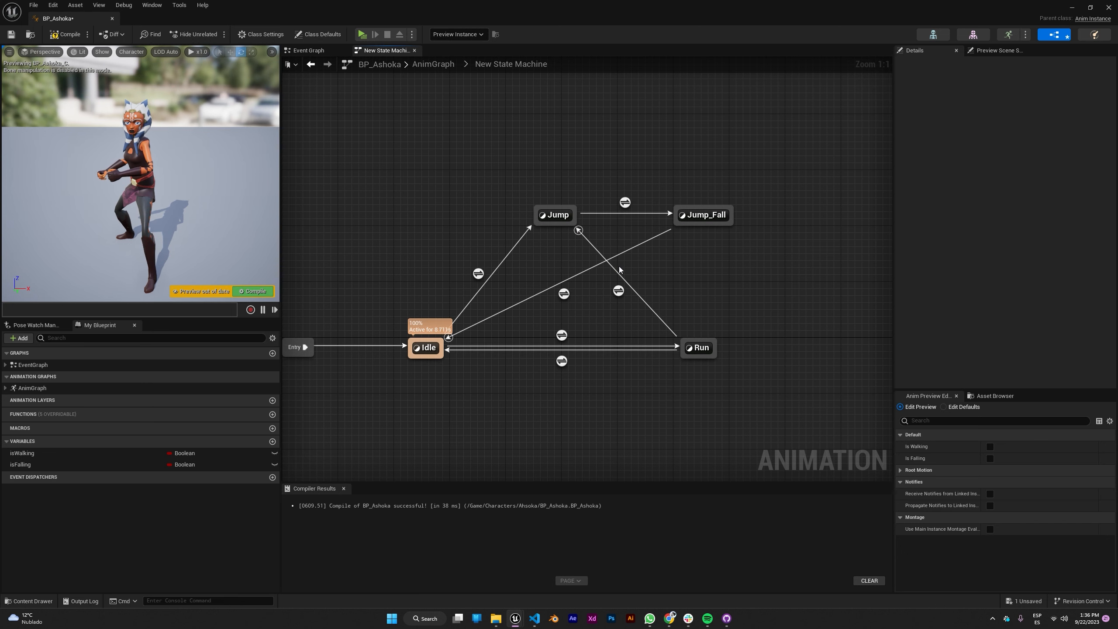
double_click(618, 291)
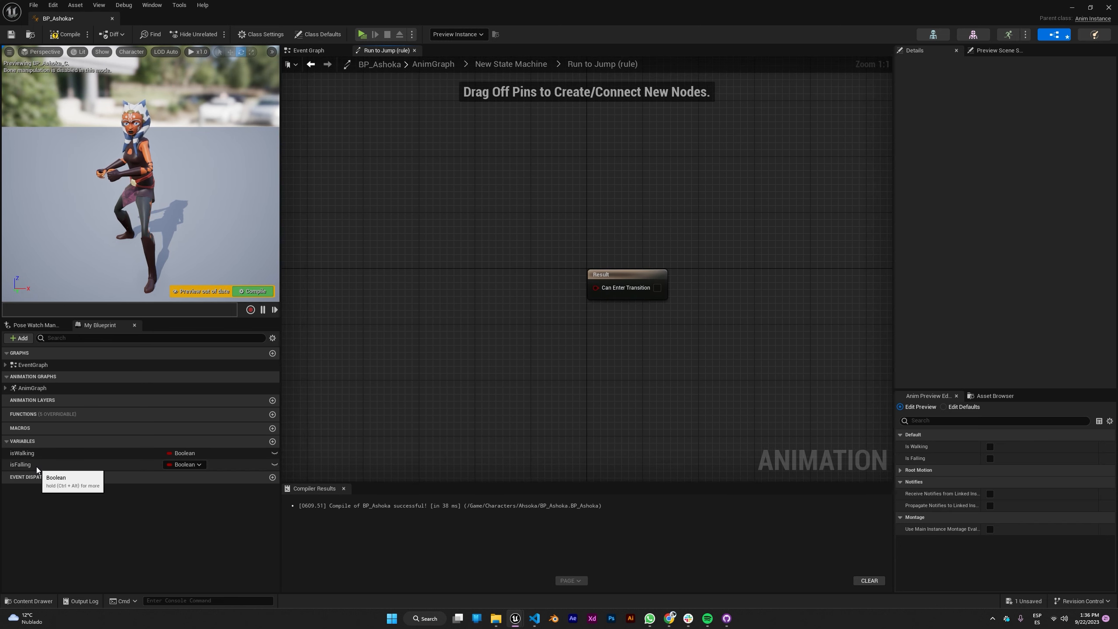
drag(36, 466, 363, 244)
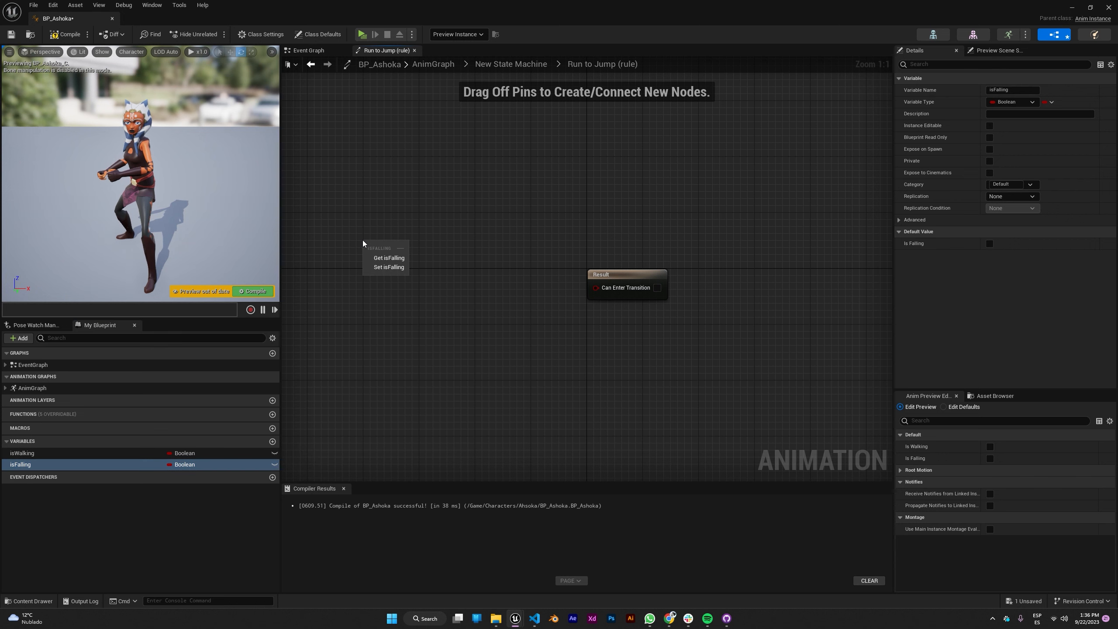
click(388, 258)
drag(27, 453, 381, 320)
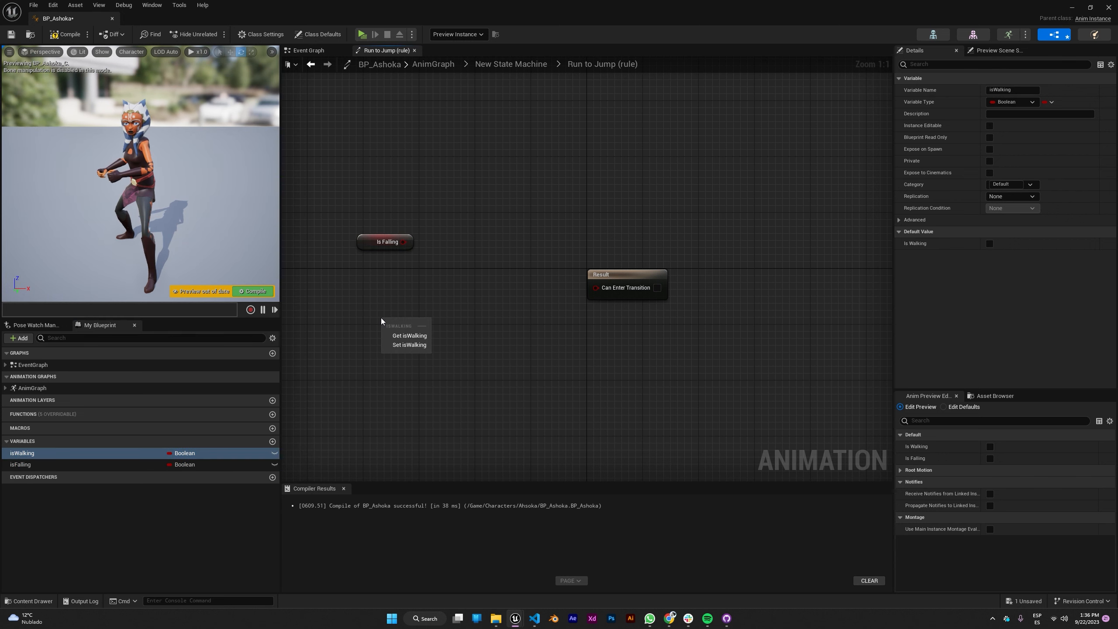
click(402, 336)
- Connect isWalking to a NOT Boolean node and move the Result node farther from the inputs
drag(407, 319, 430, 386)
text(not bool)
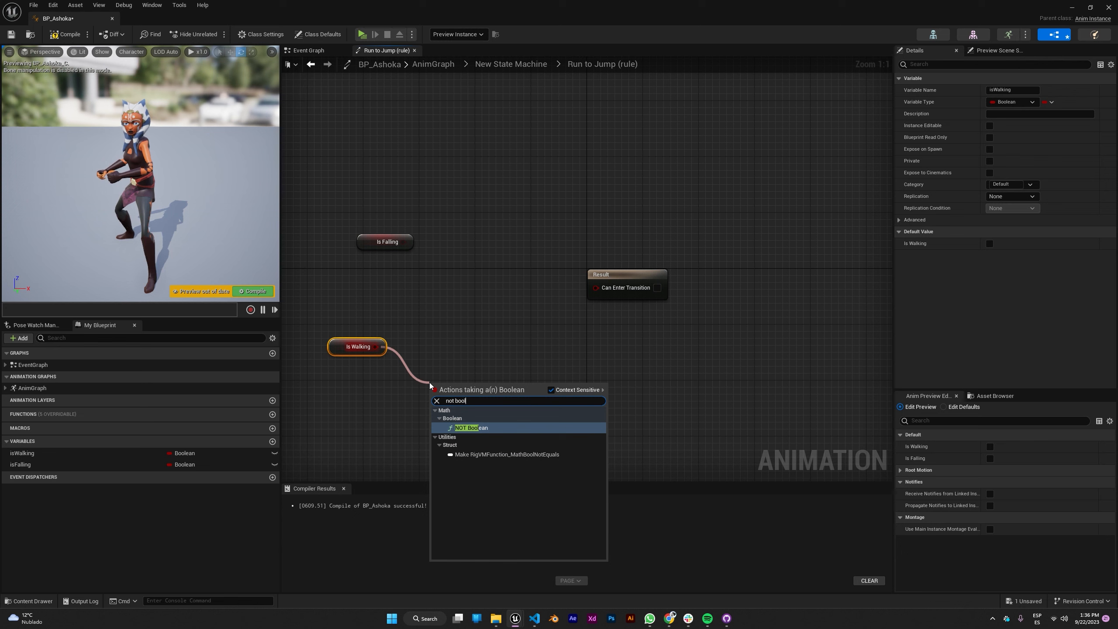
key(Return)
drag(647, 277, 737, 276)
click(538, 303)
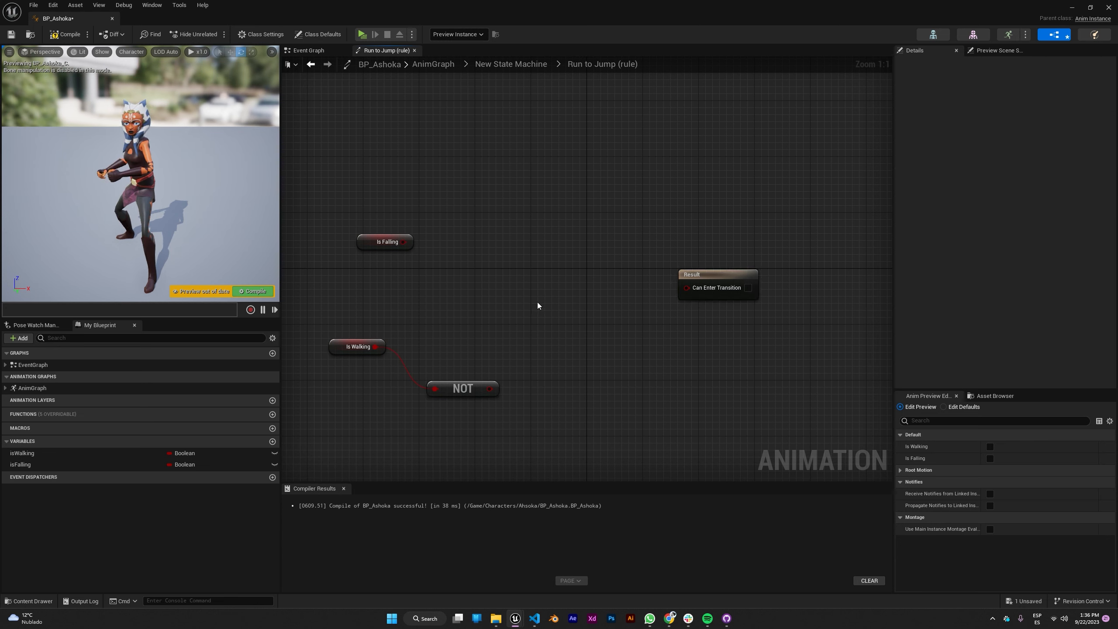
- Combine isFalling and the NOT output with an AND Boolean driving Can Enter Transition, compile, and return to the state machine
right_click(553, 304)
text(and boo)
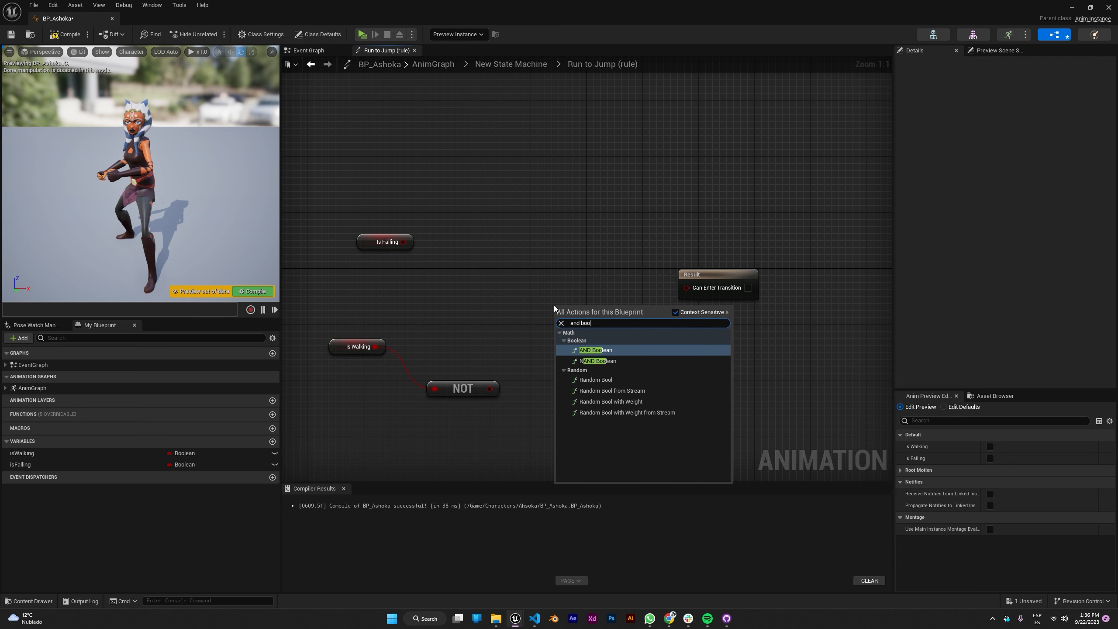
key(Return)
drag(403, 242, 560, 311)
drag(491, 389, 686, 288)
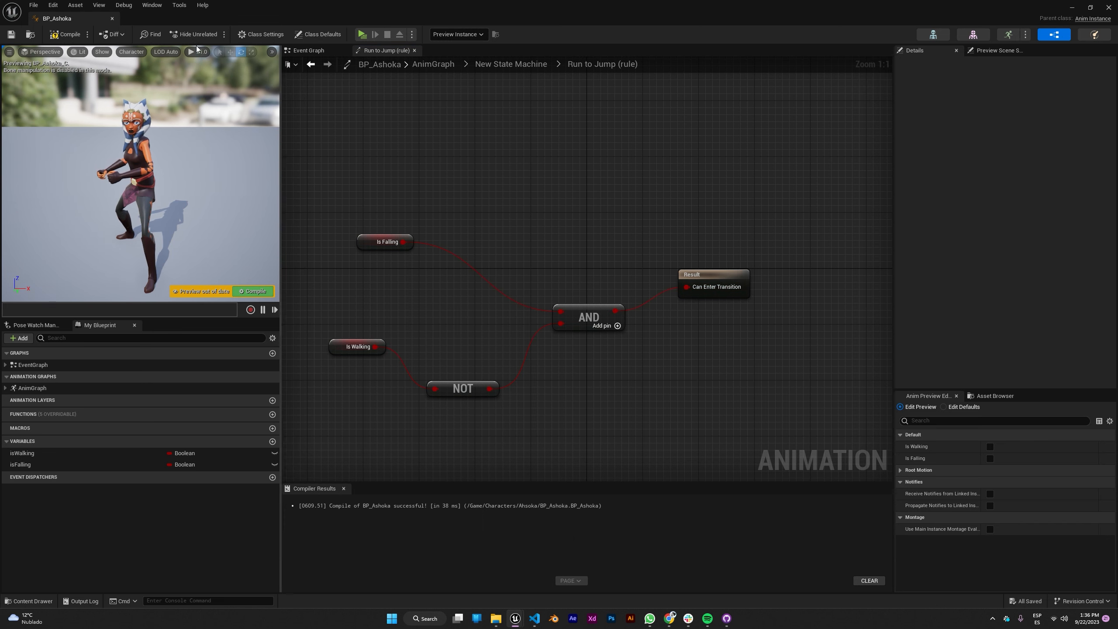
click(64, 34)
click(511, 64)
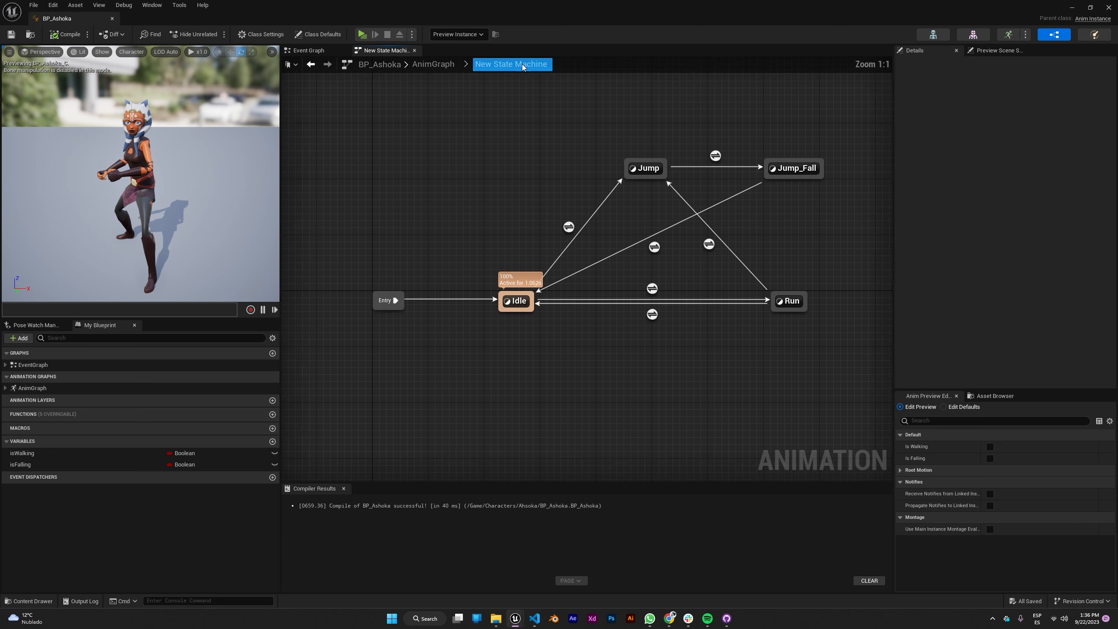
- Create a transition from Jump_Fall to Run, enable its automatic rule based on the sequence player, and save the blueprint
right_drag(567, 149, 527, 195)
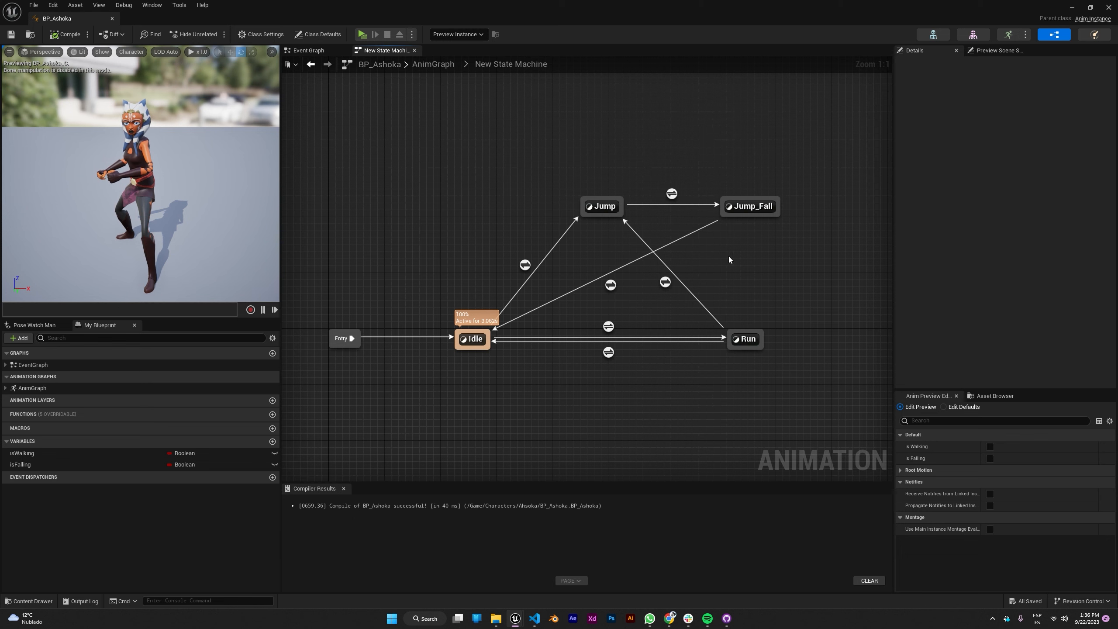
right_drag(776, 258, 633, 216)
drag(635, 211, 617, 325)
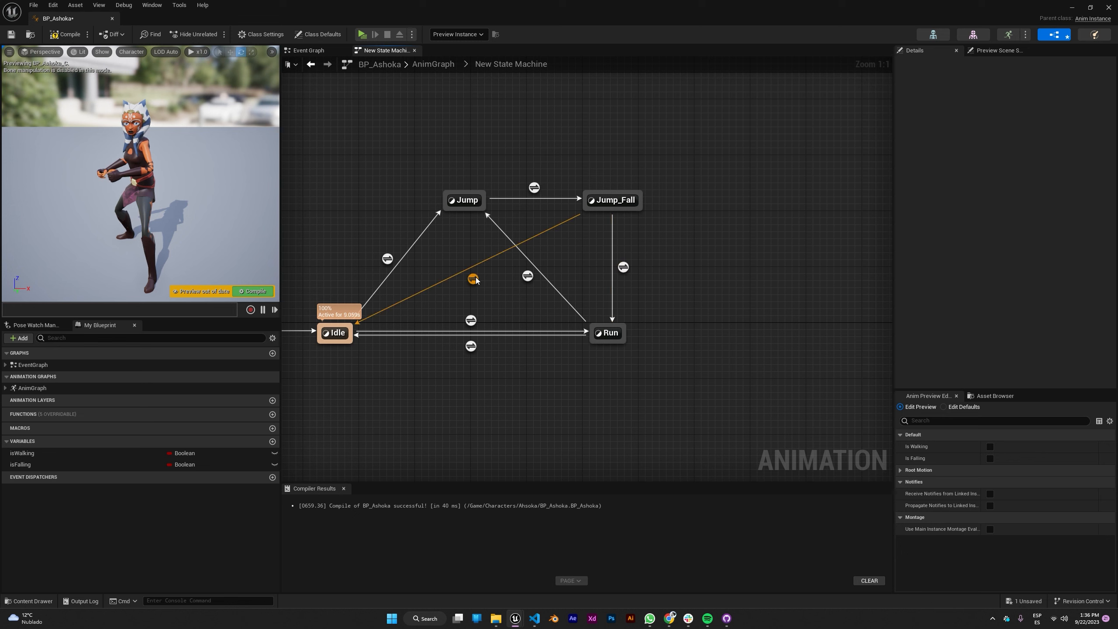
click(473, 279)
click(623, 266)
click(989, 149)
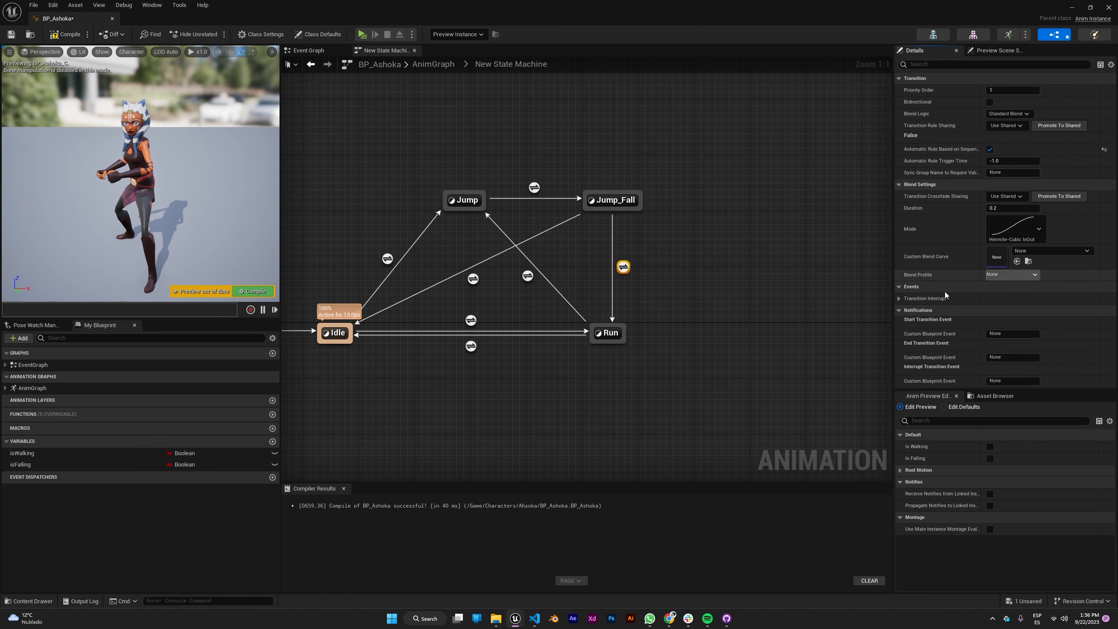
key(ctrl+s)
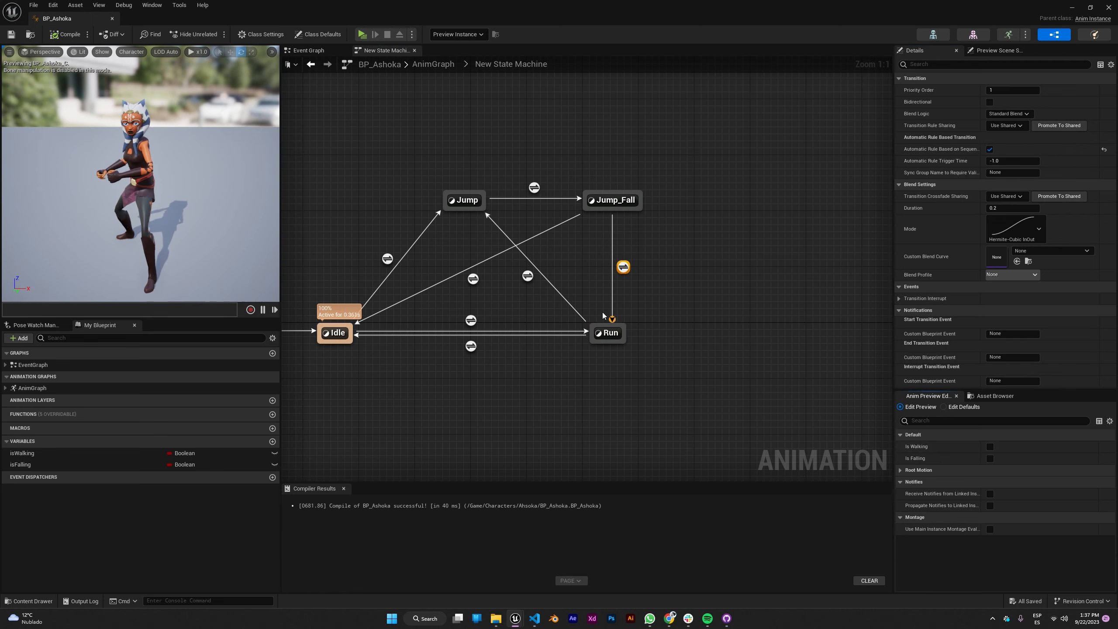
- In the Run to Jump rule, replace the NOT node with a direct isWalking connection to AND, then save and compile
double_click(527, 276)
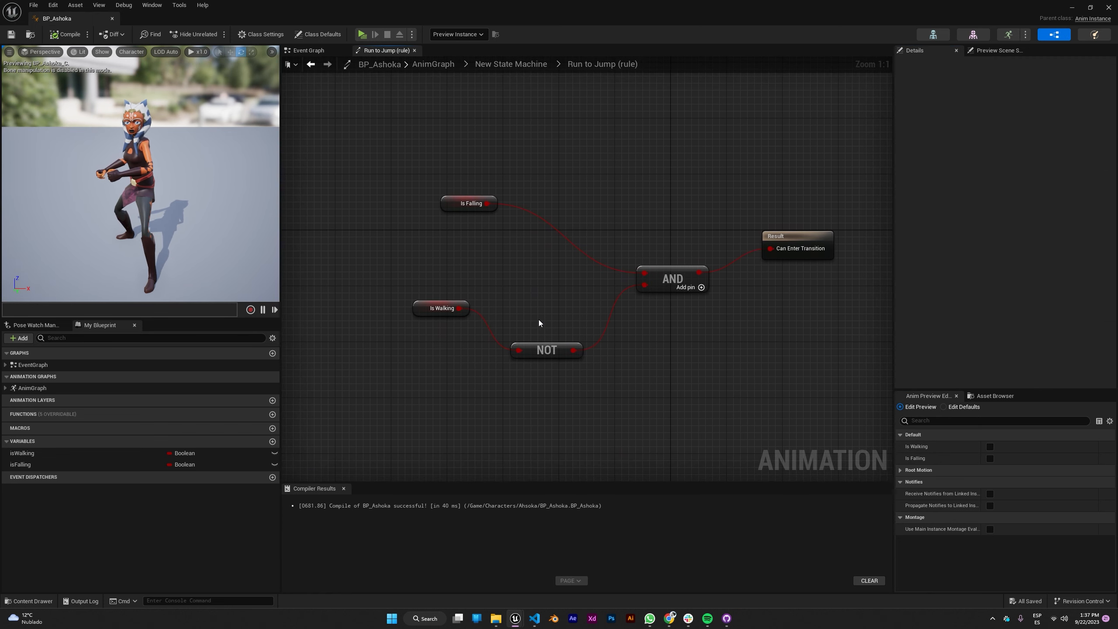
drag(546, 345, 610, 348)
key(Delete)
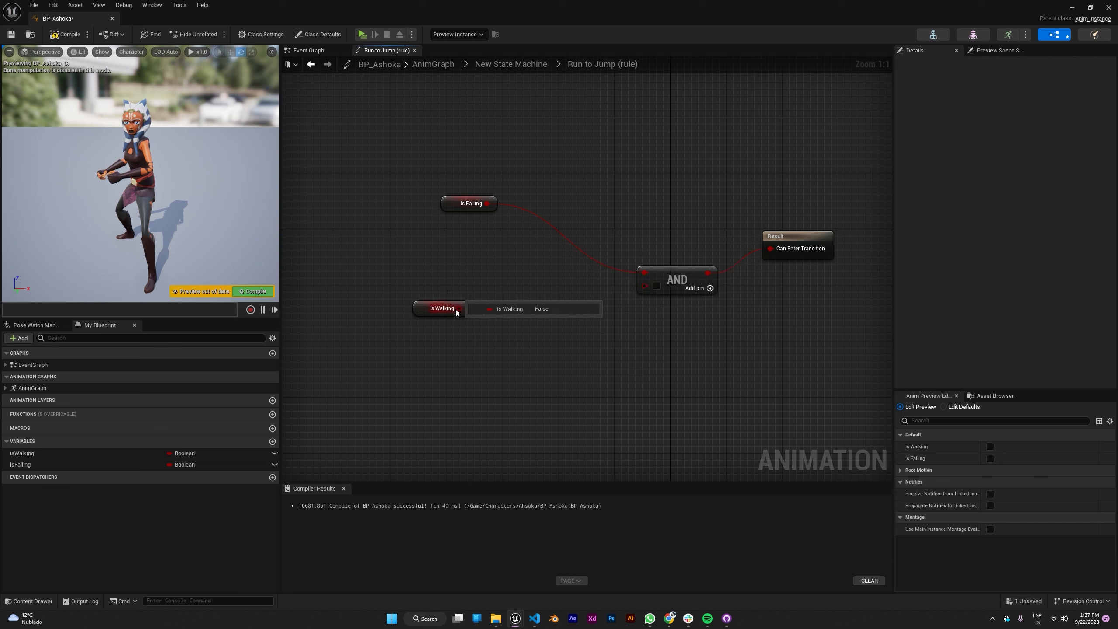
drag(641, 291, 645, 285)
key(ctrl+s)
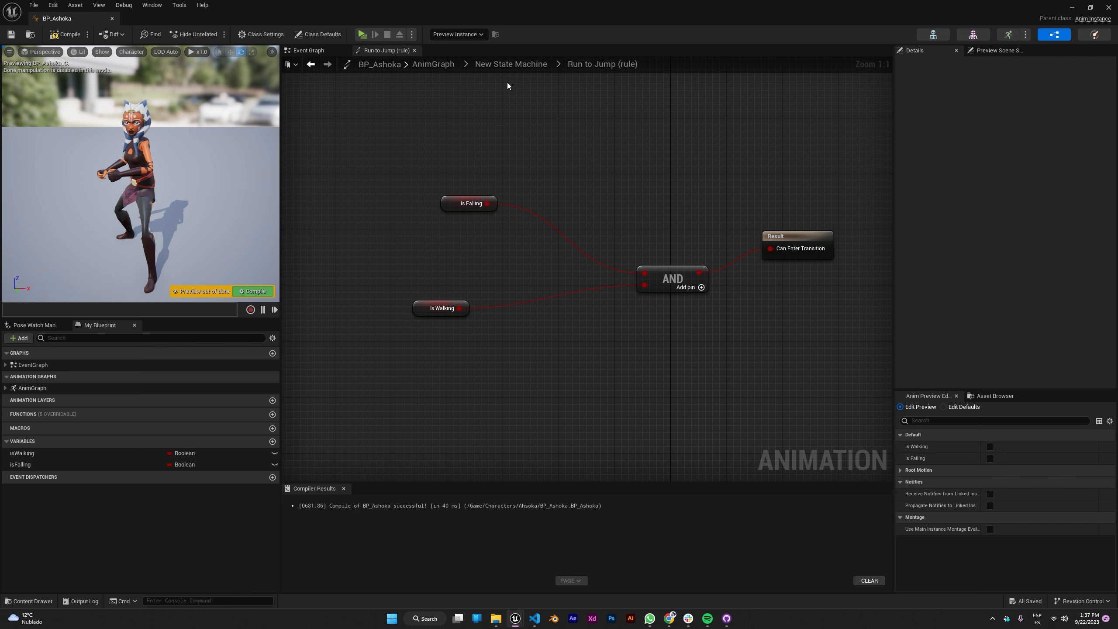
click(260, 292)
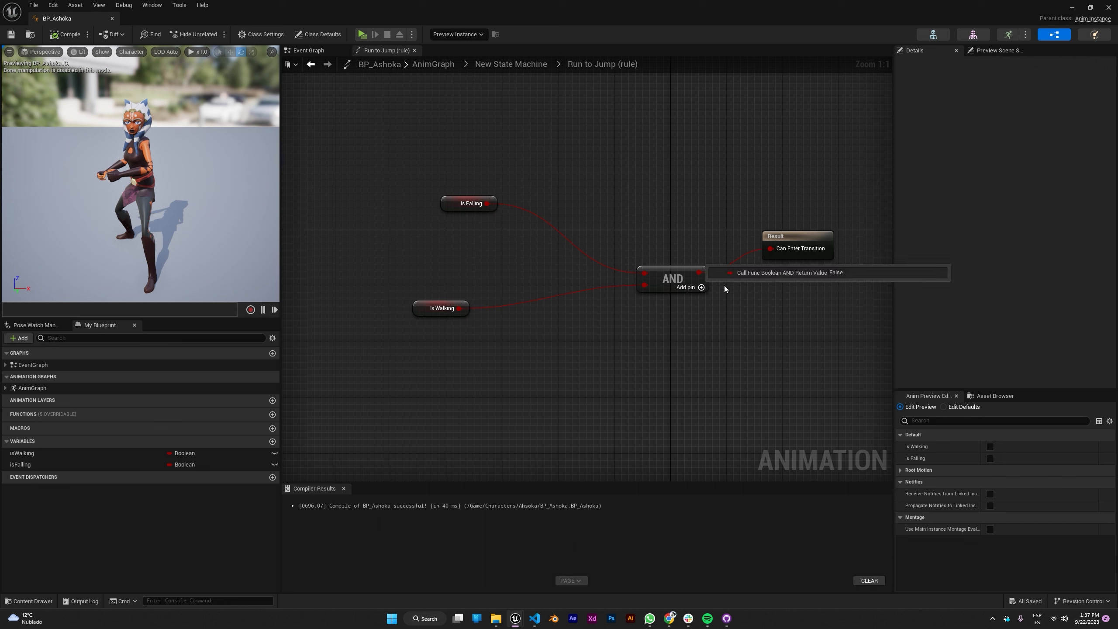
- Enable Is Walking in the animation preview, then play the game and test the character's jump while running
click(989, 446)
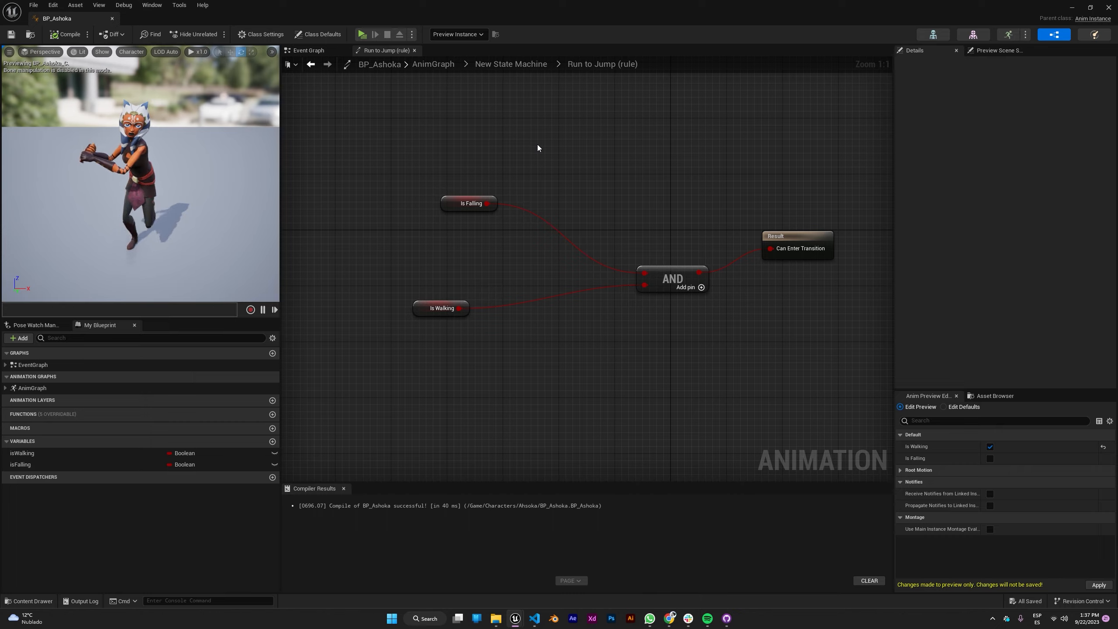
key(alt+p)
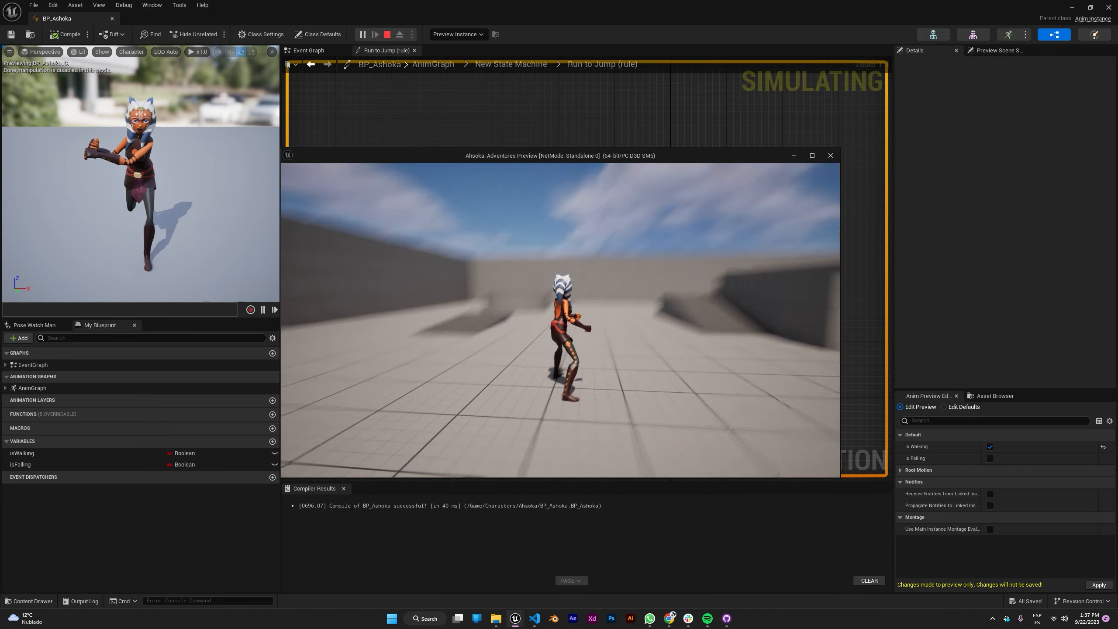
key(space)
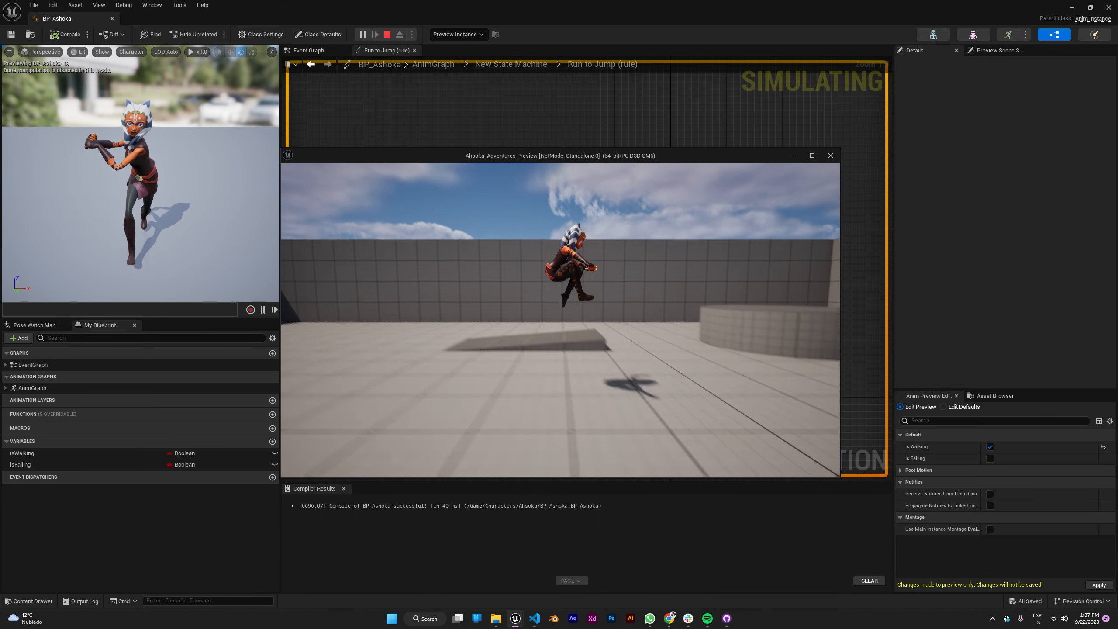
key(space)
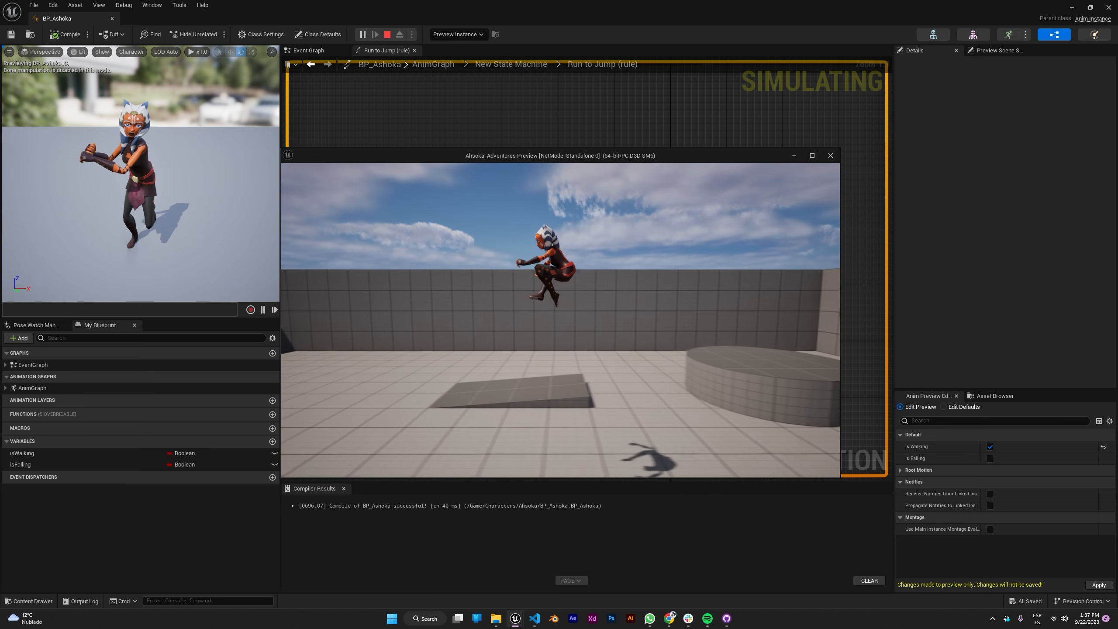
key(Escape)
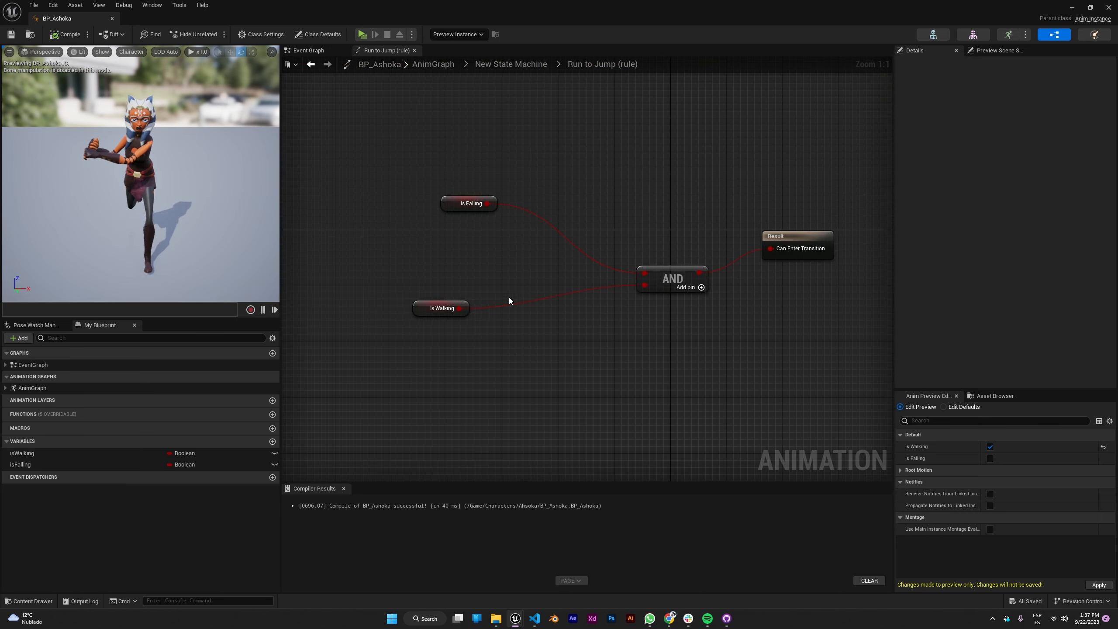
- Turn off the automatic rule based on the sequence player for the Jump_Fall to Run transition
click(528, 65)
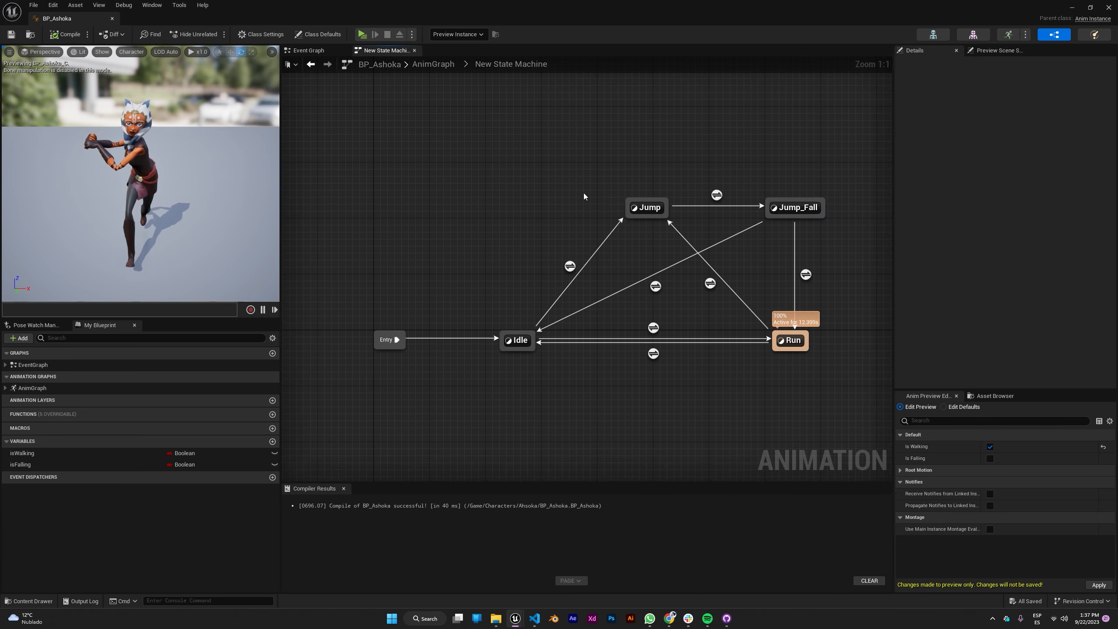
click(716, 260)
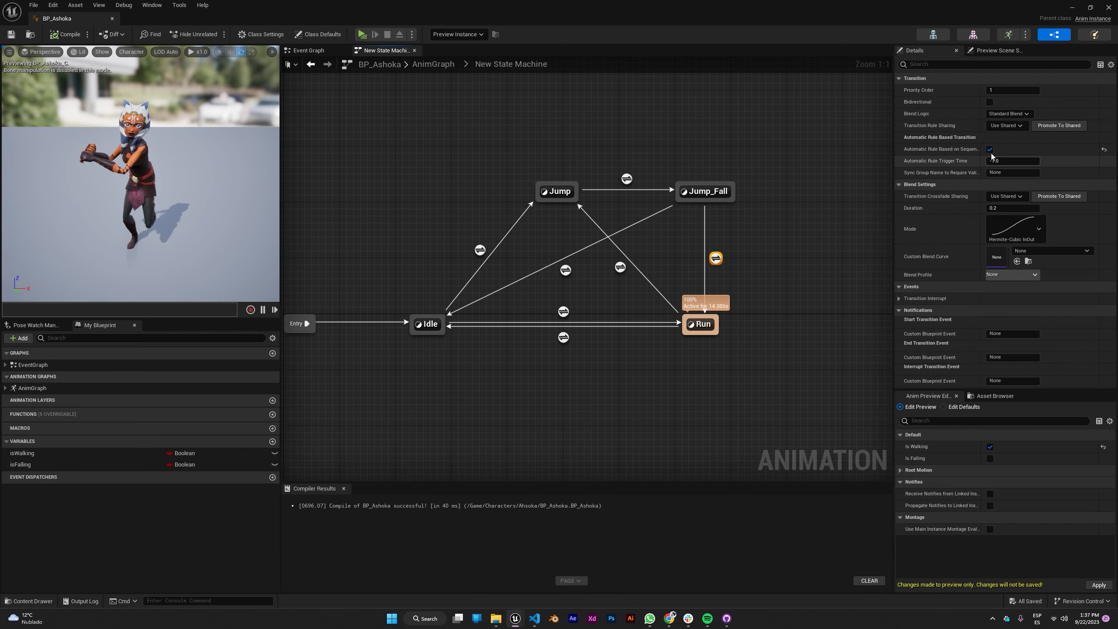
right_drag(834, 262, 787, 270)
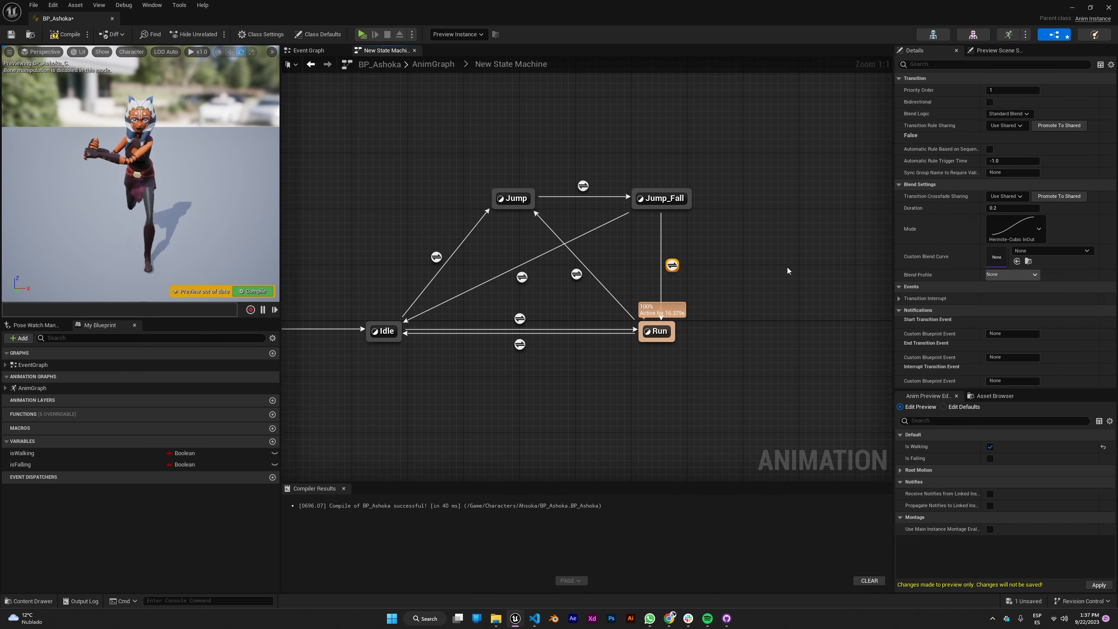
- In the Jump_Fall to Run rule, add isFalling and isWalking getters and connect isFalling to a NOT Boolean node
double_click(672, 265)
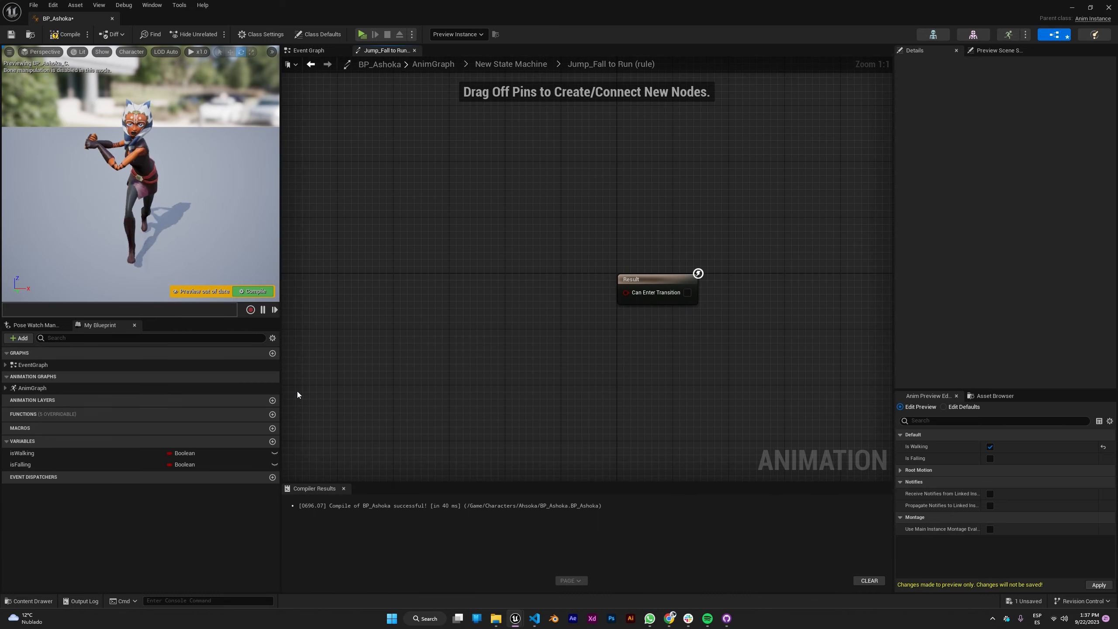
drag(42, 464, 373, 241)
click(397, 253)
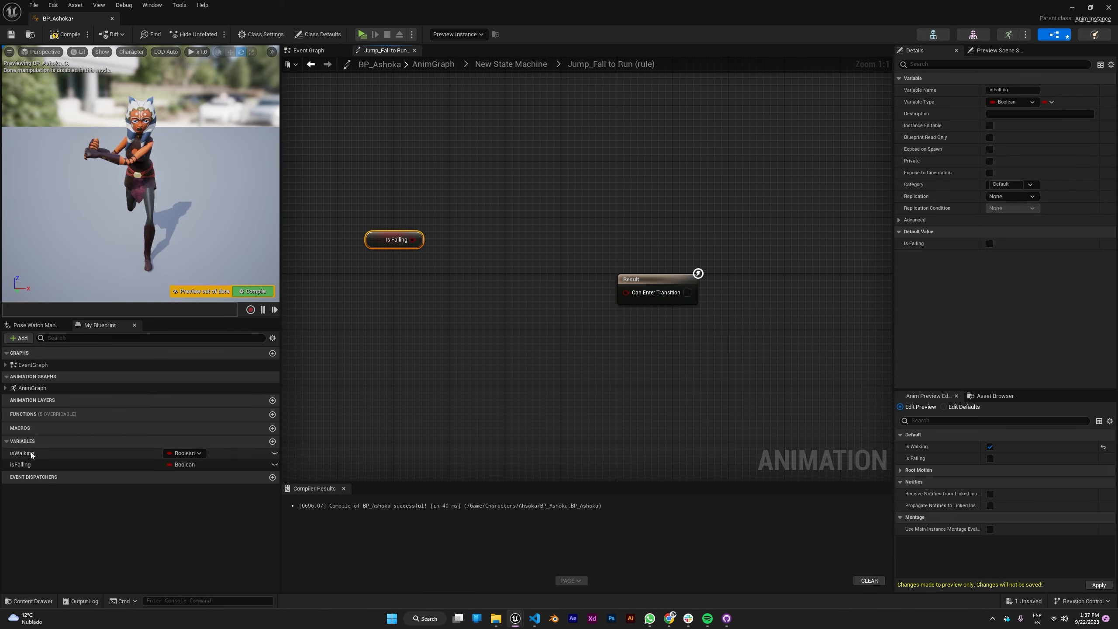
drag(26, 453, 340, 329)
click(364, 339)
drag(412, 240, 455, 270)
text(no)
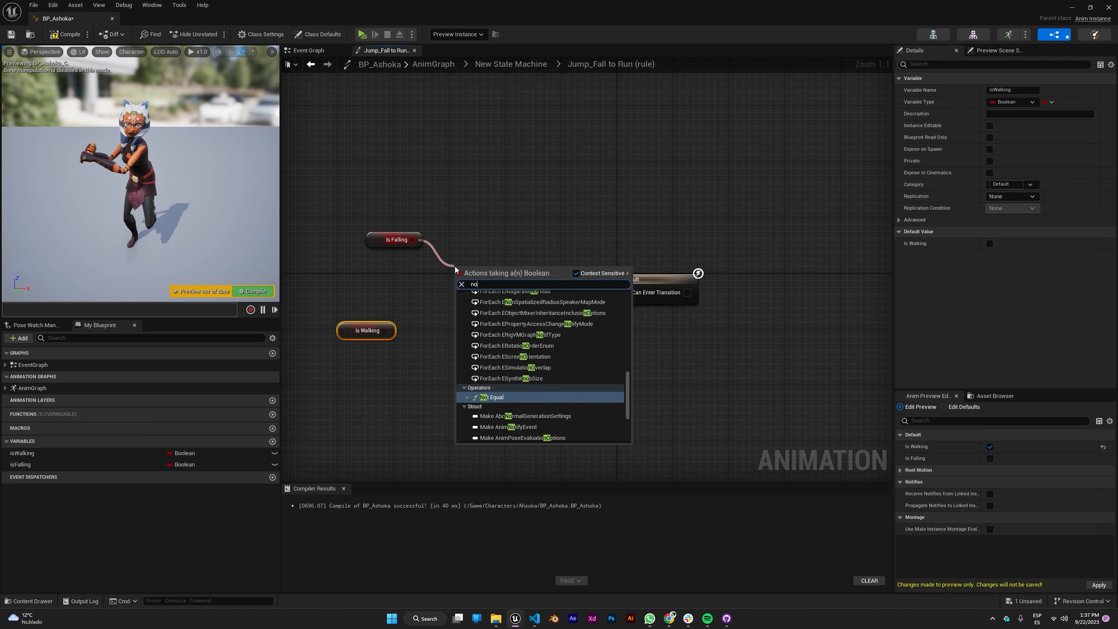
text(t boo)
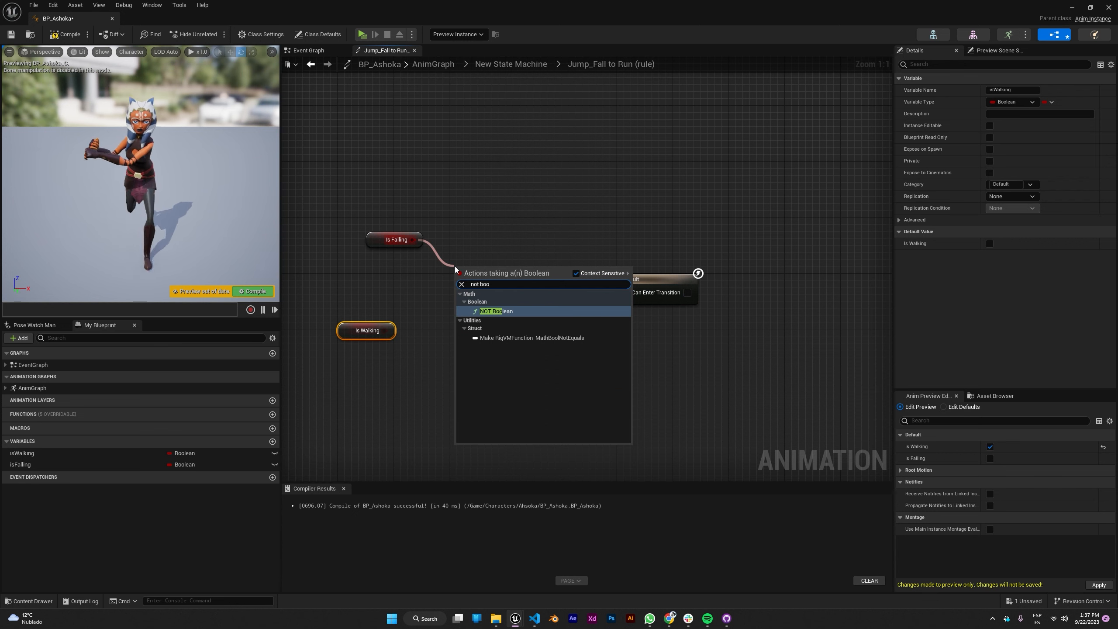
key(Return)
- Combine the NOT output and isWalking with an AND Boolean driving Can Enter Transition, and save the blueprint
right_click(499, 338)
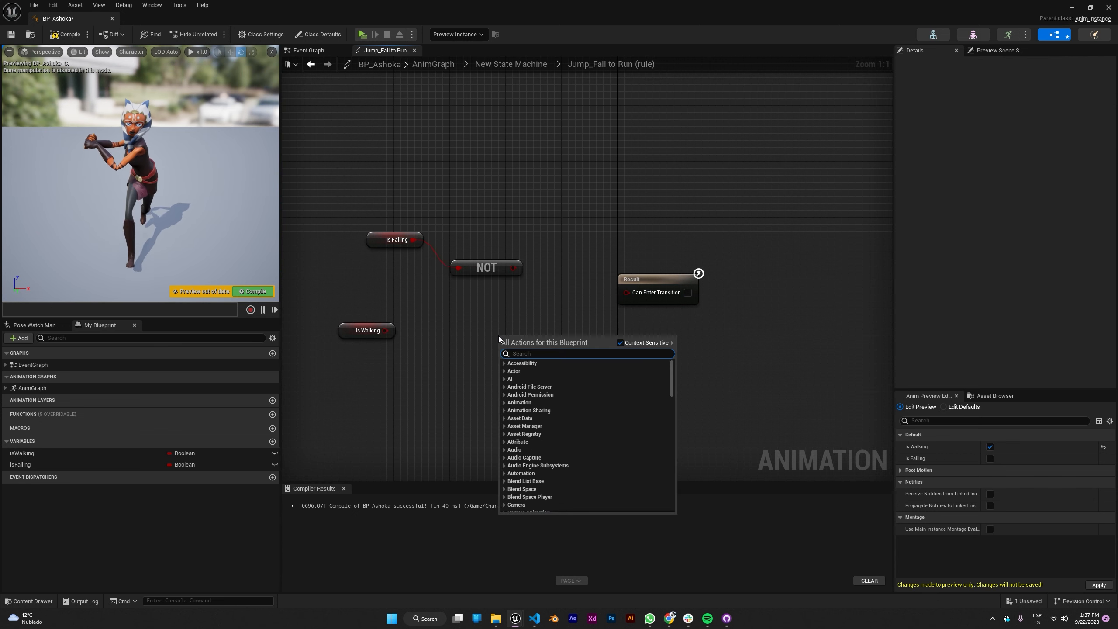
text(and boo)
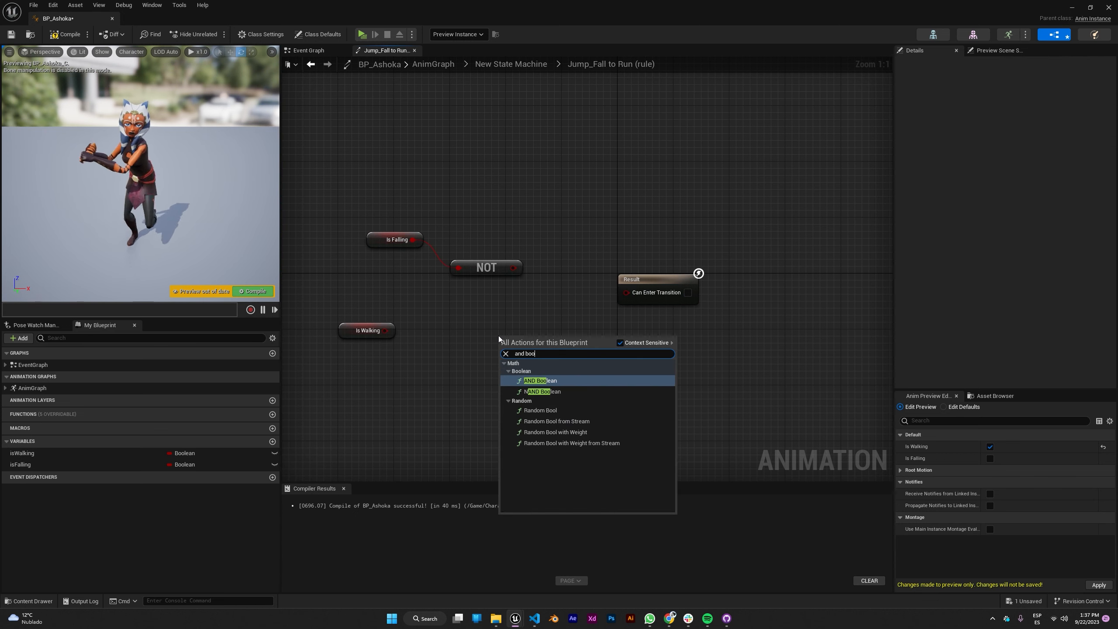
key(Return)
drag(686, 280, 762, 280)
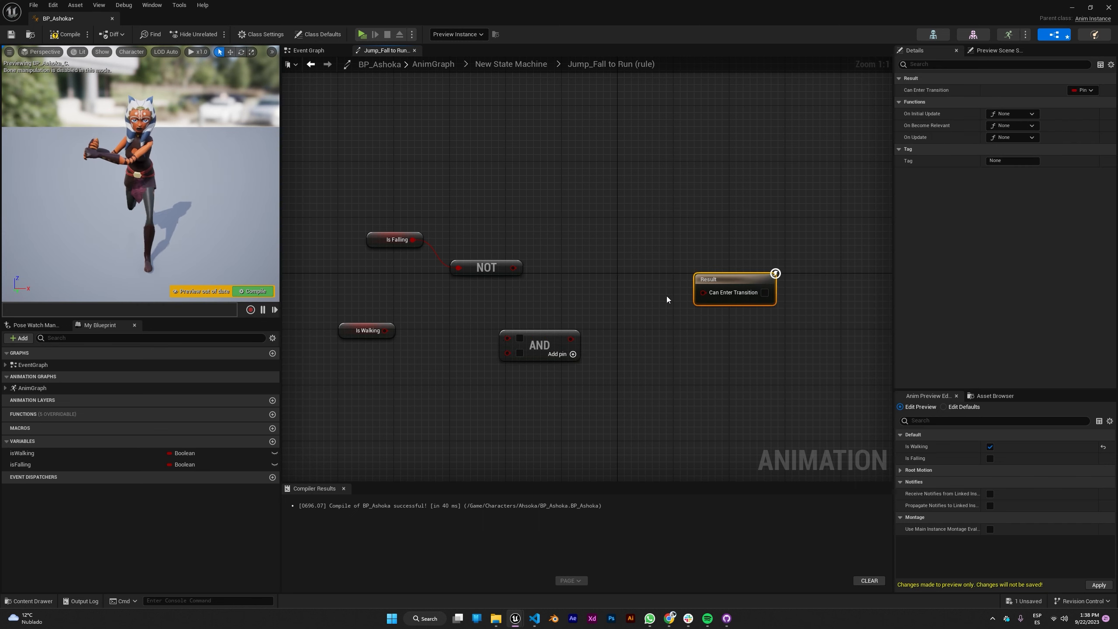
drag(554, 332, 609, 304)
drag(385, 330, 563, 326)
drag(513, 267, 693, 294)
key(ctrl+s)
- In the Jump_Fall to Idle rule, connect isFalling through a NOT Boolean node to Can Enter Transition
click(513, 63)
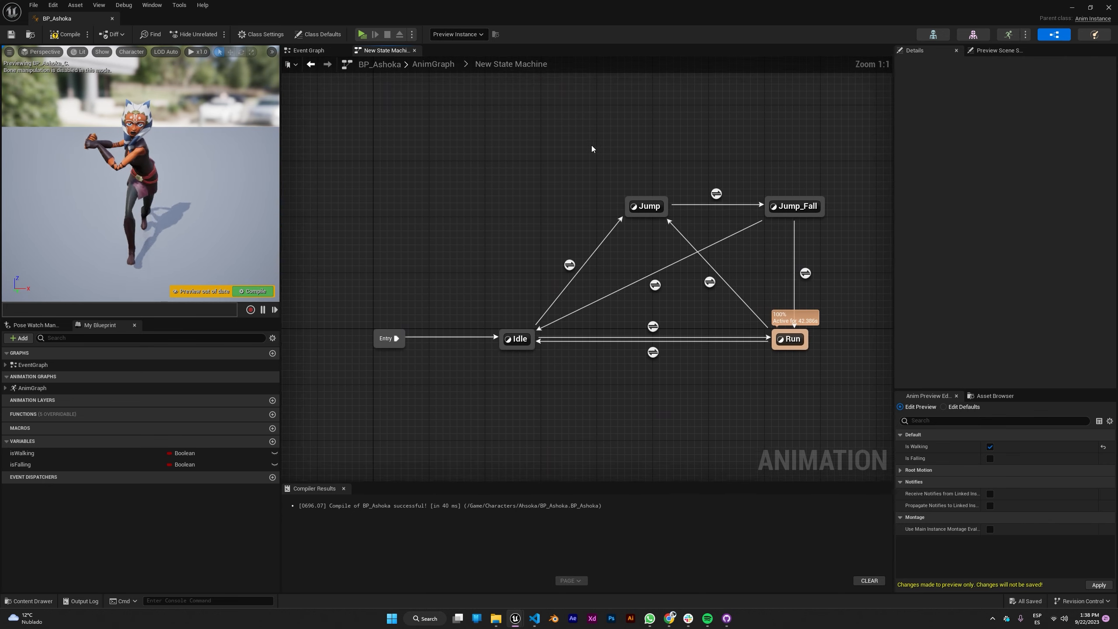
right_drag(688, 350, 579, 313)
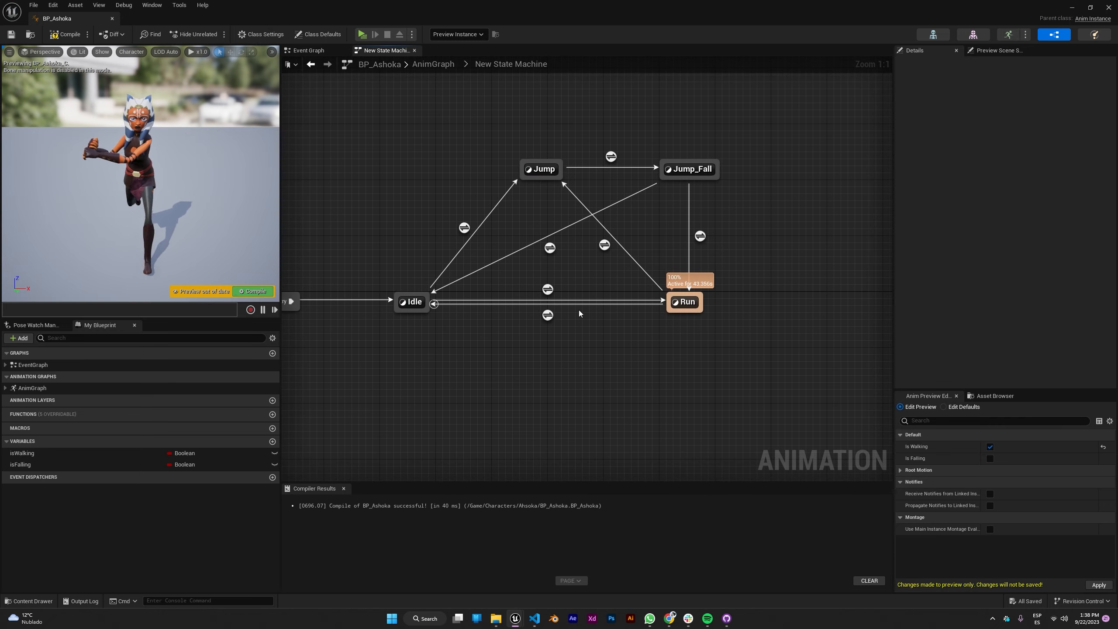
double_click(550, 250)
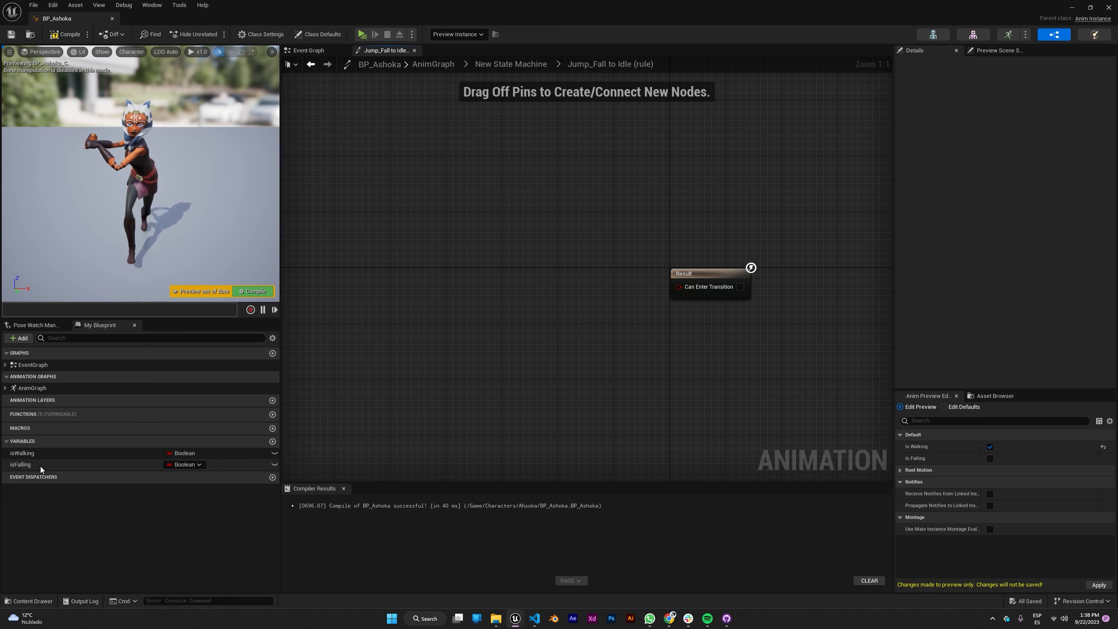
drag(36, 466, 532, 285)
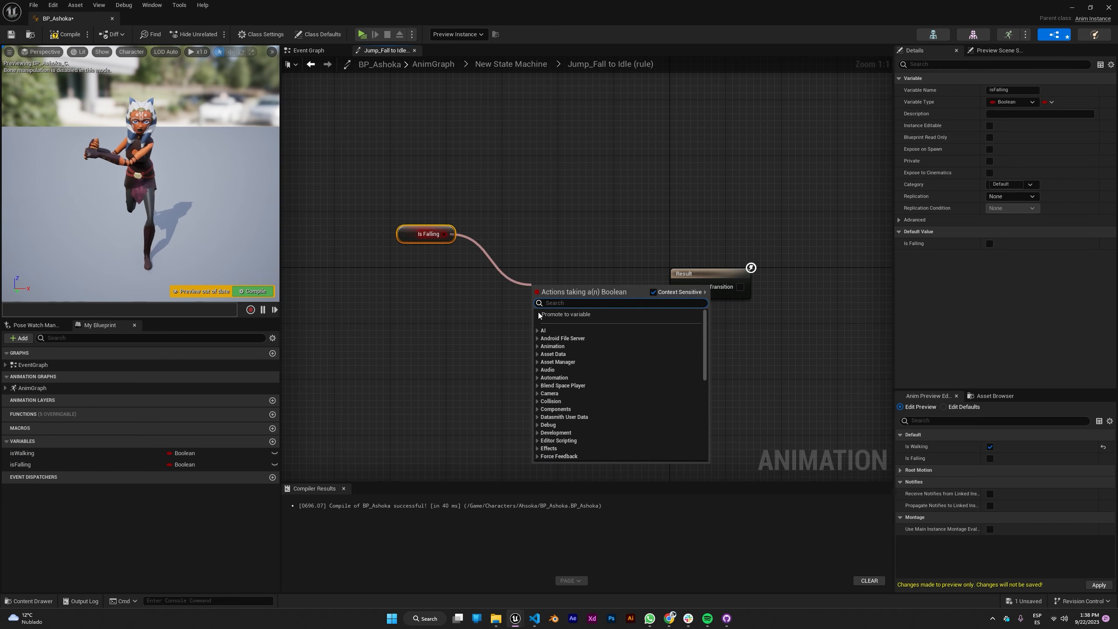
text(not boo)
key(Return)
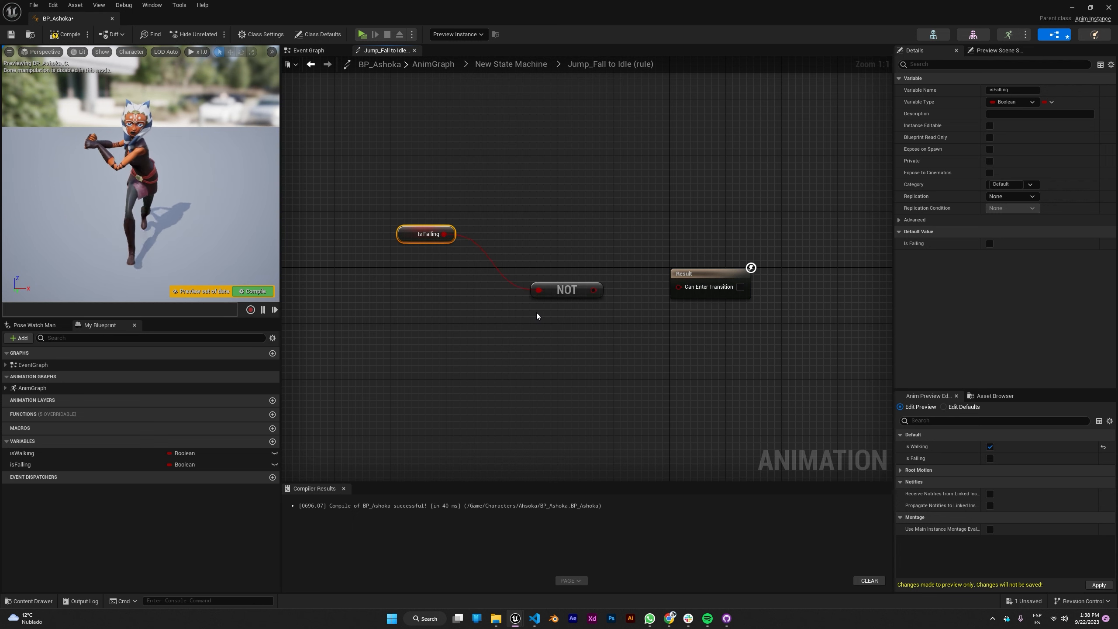
drag(562, 293, 678, 286)
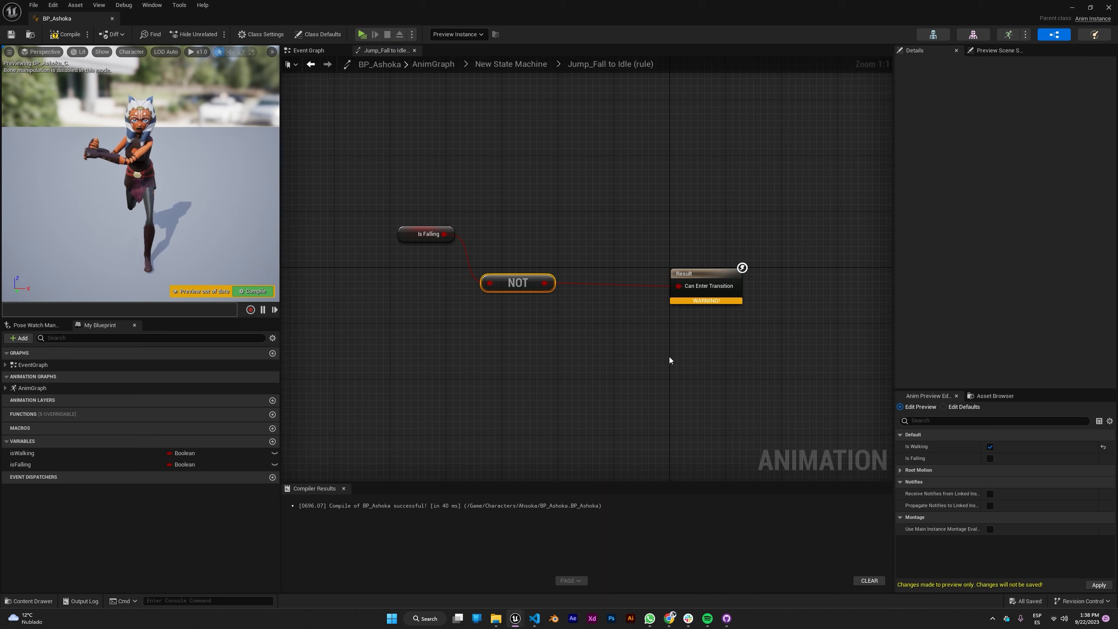
- Turn off the automatic sequence-player rule for the Jump_Fall to Idle transition and compile the blueprint
click(529, 65)
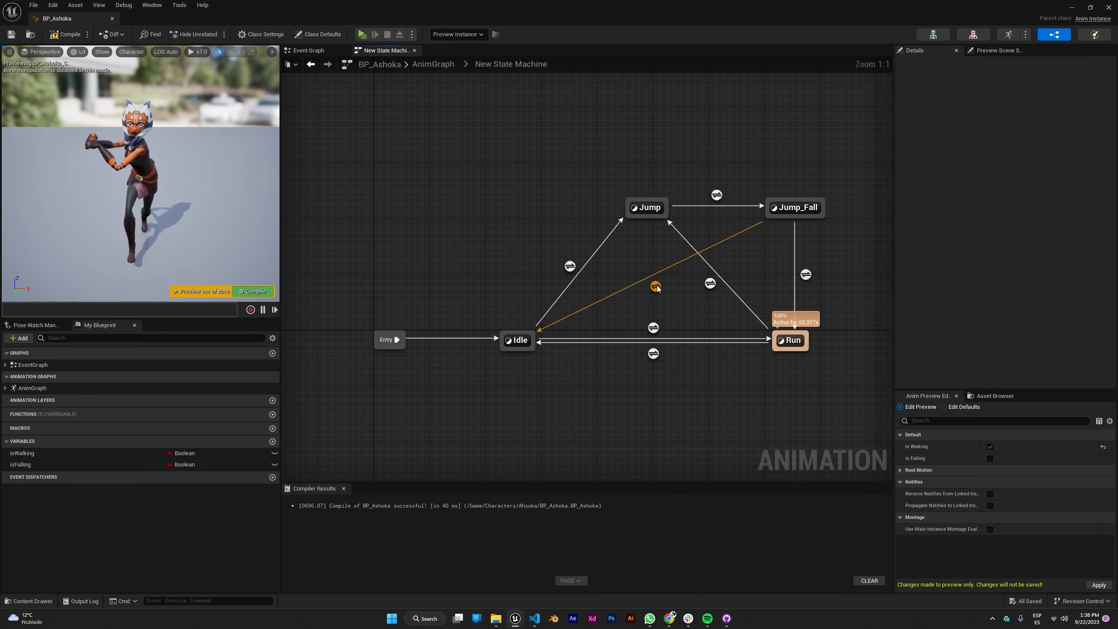
click(655, 286)
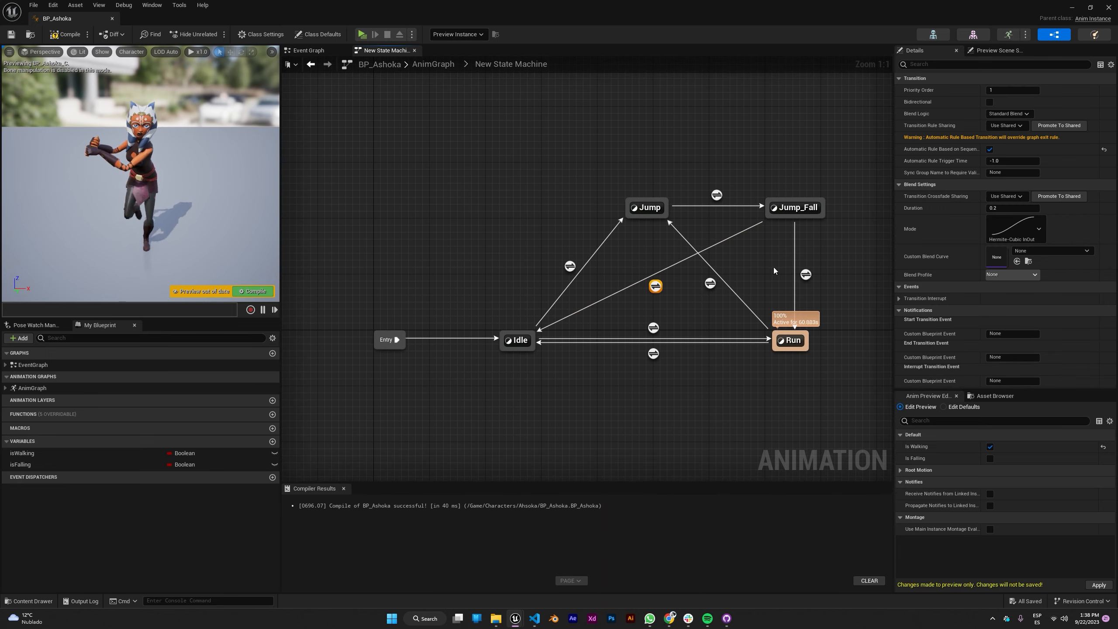
click(805, 273)
click(425, 162)
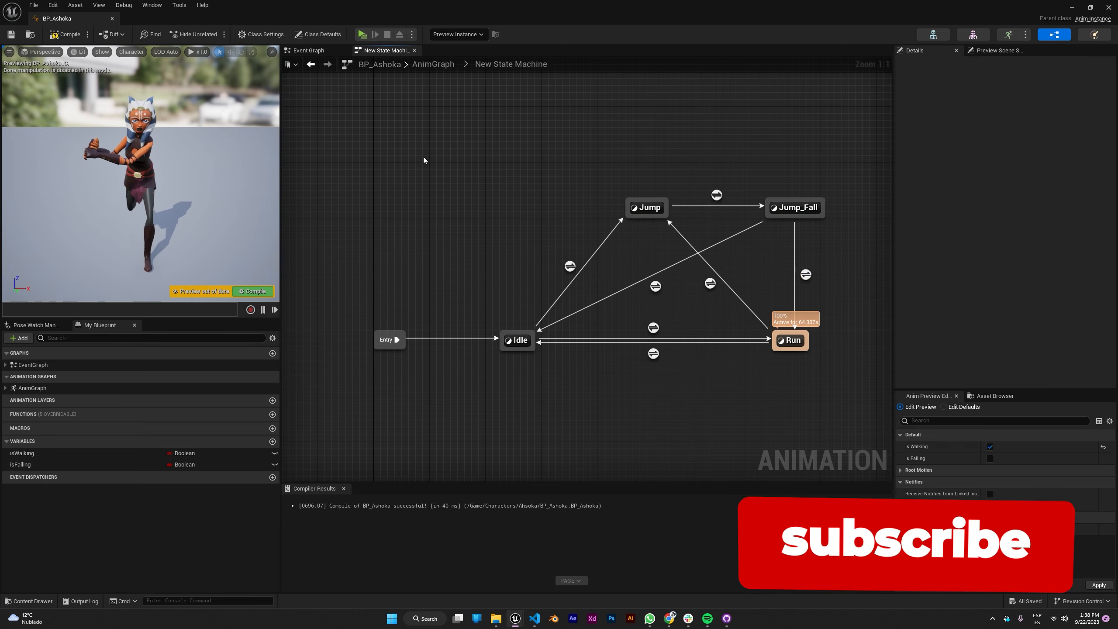
click(65, 34)
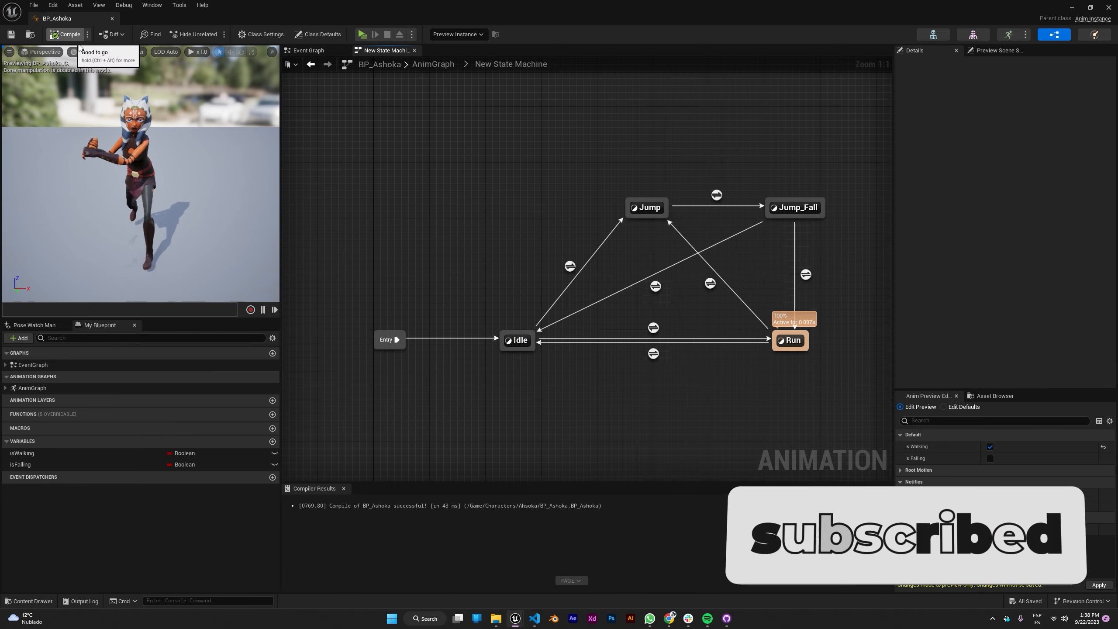
- Play the game and test the idle, run, jump and landing animations around the level
click(496, 206)
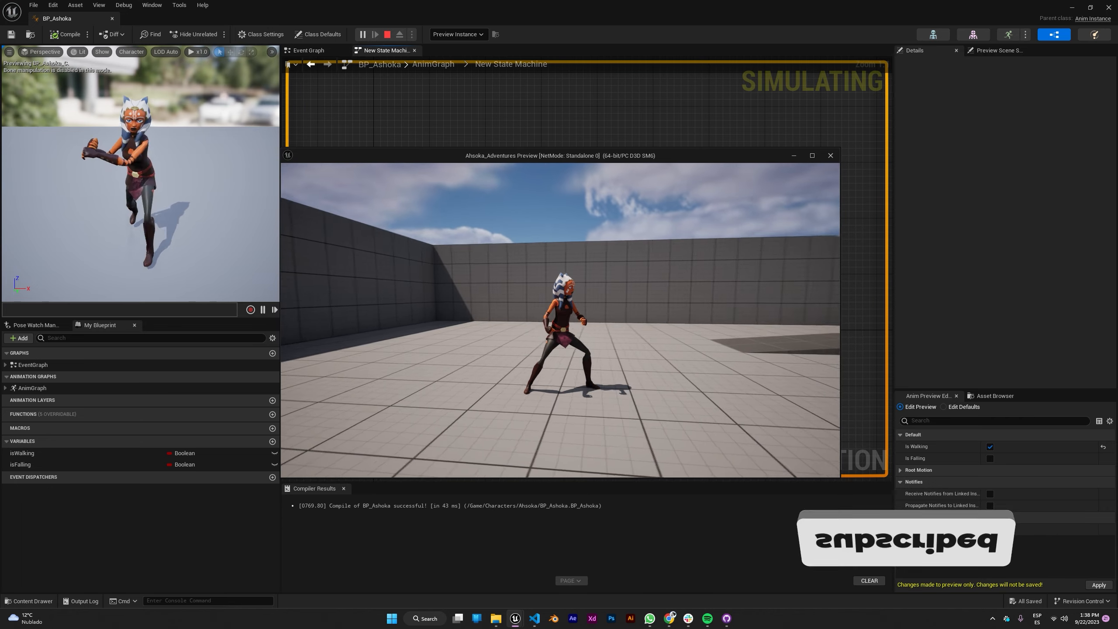
key(space)
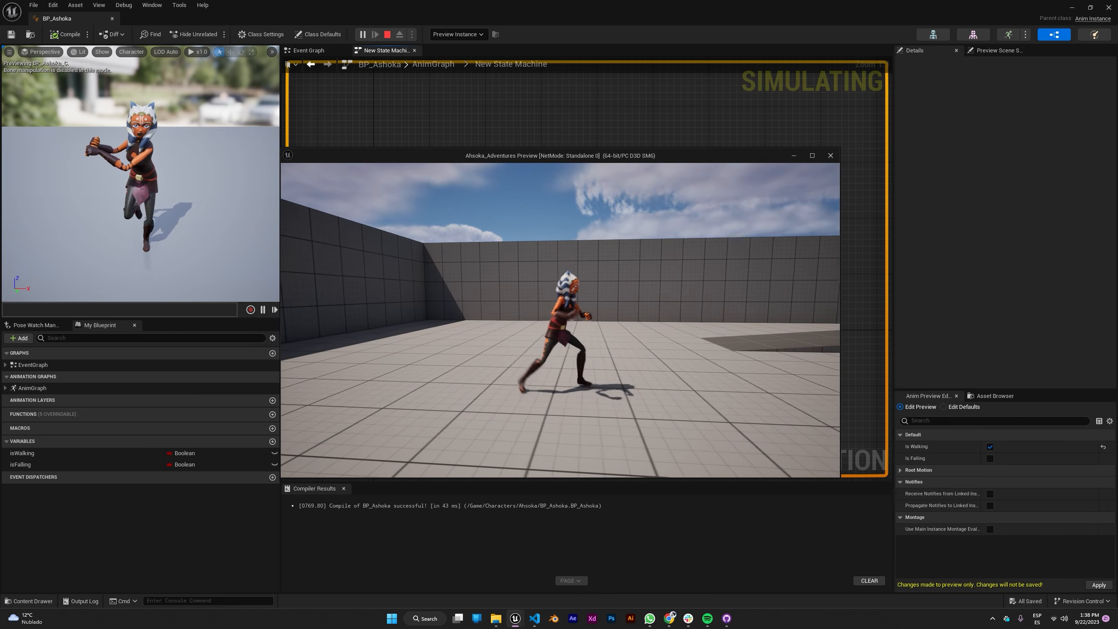
key(space)
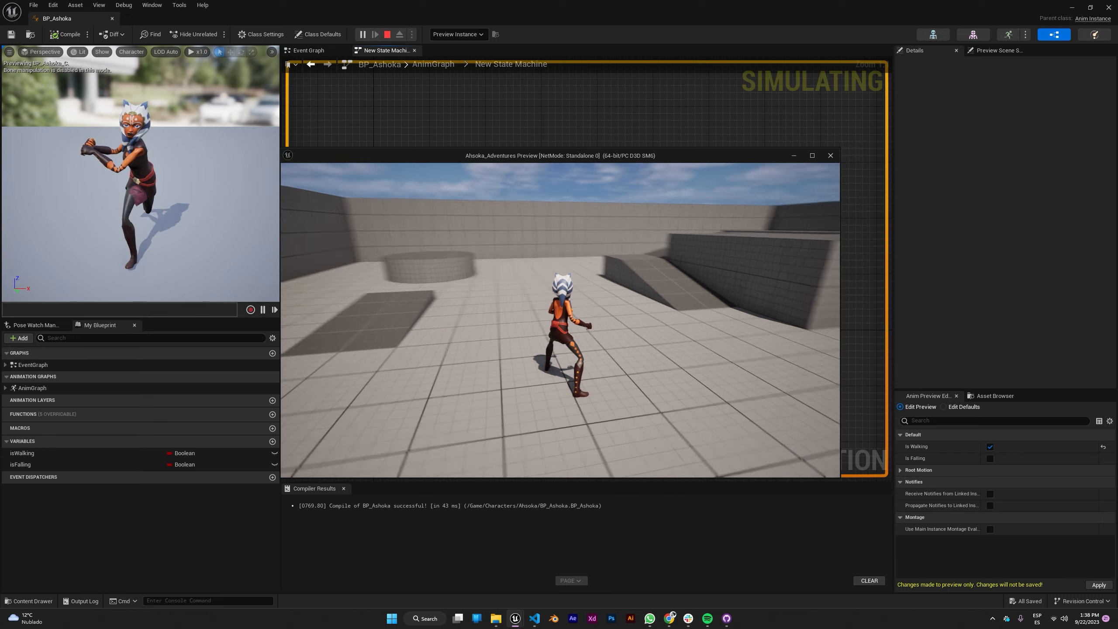
key(space)
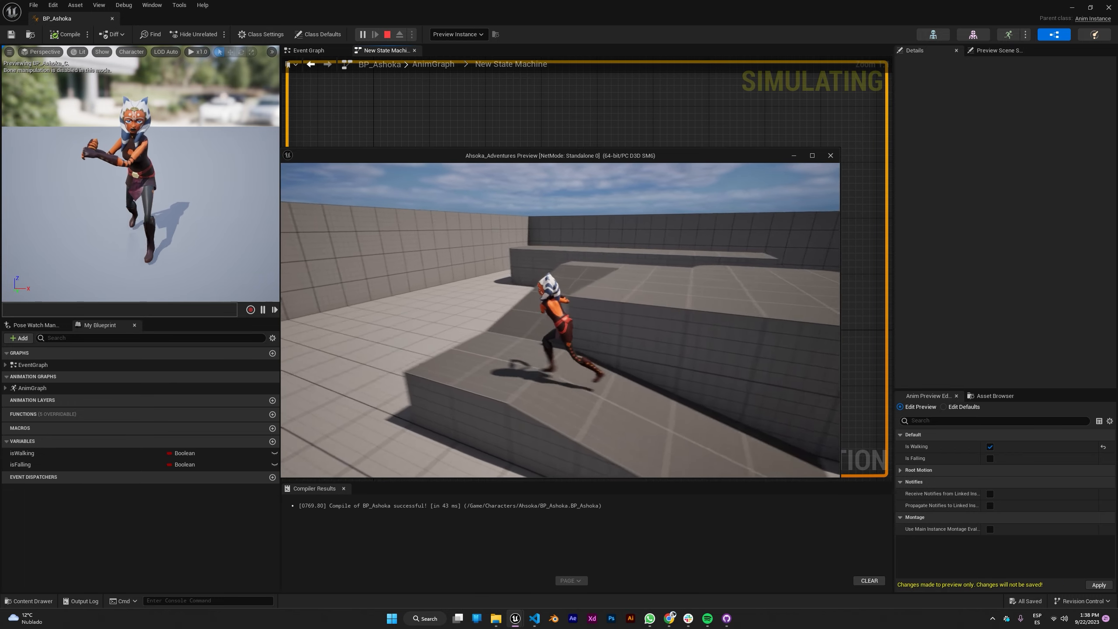
key(d)
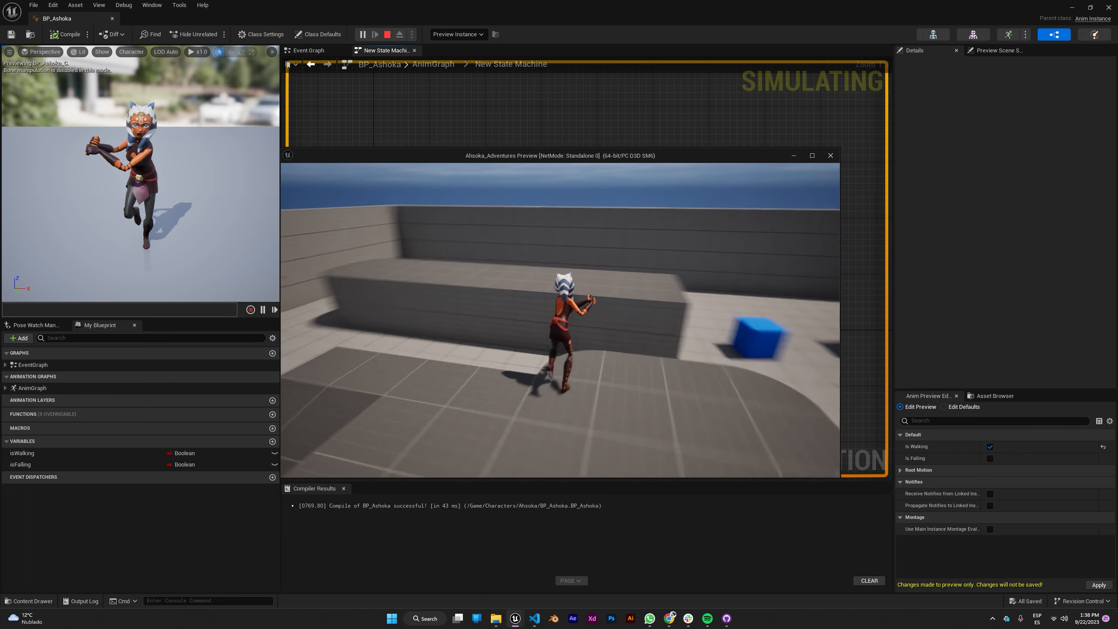
key(space)
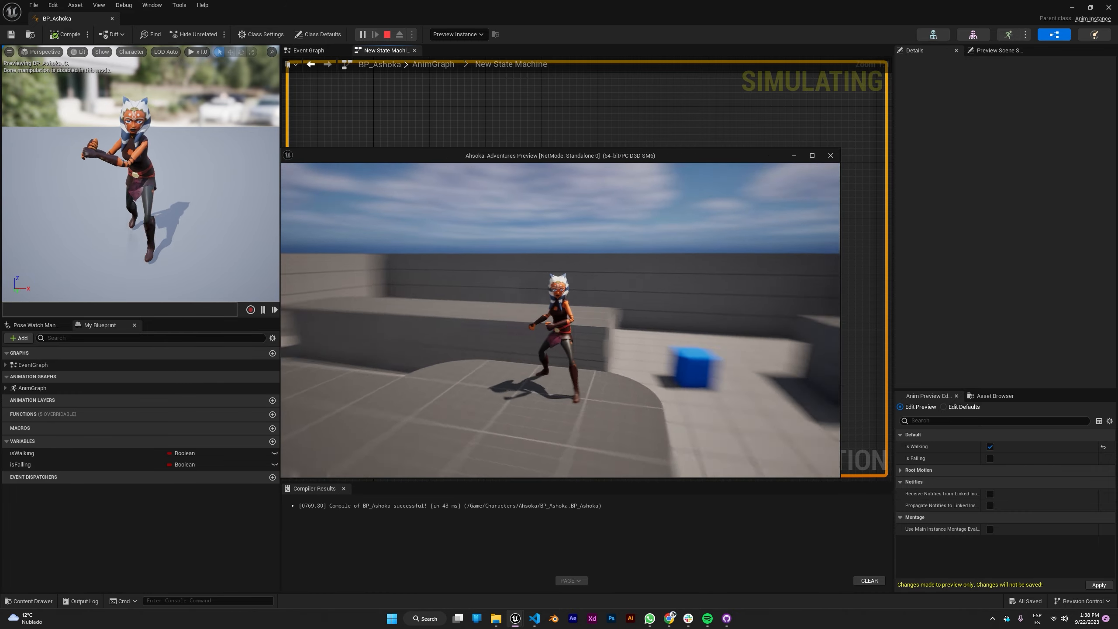
key(d)
key(space)
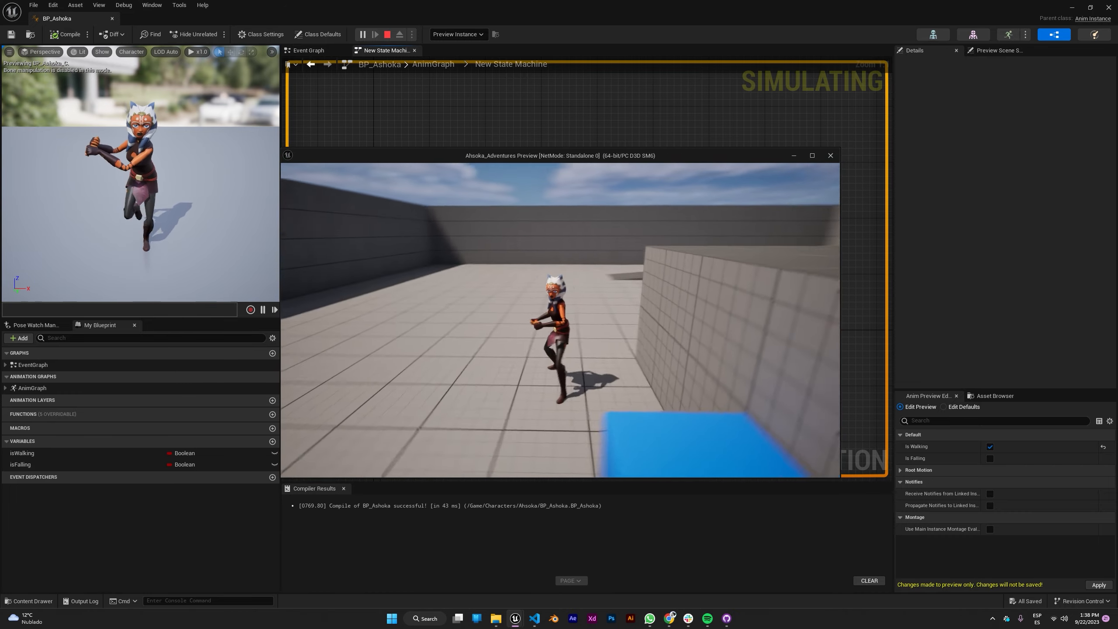